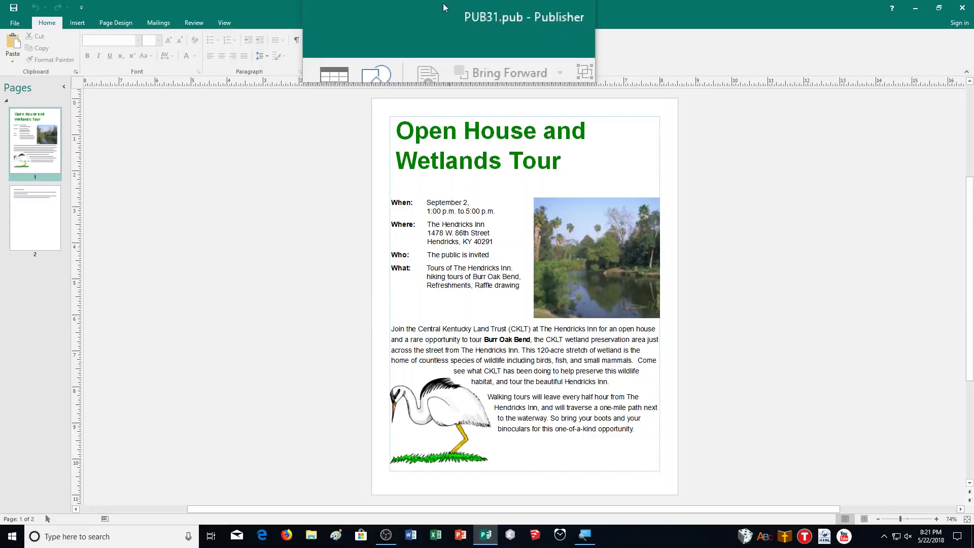
Open the backstage Info view for PUB31.pub.
click(14, 22)
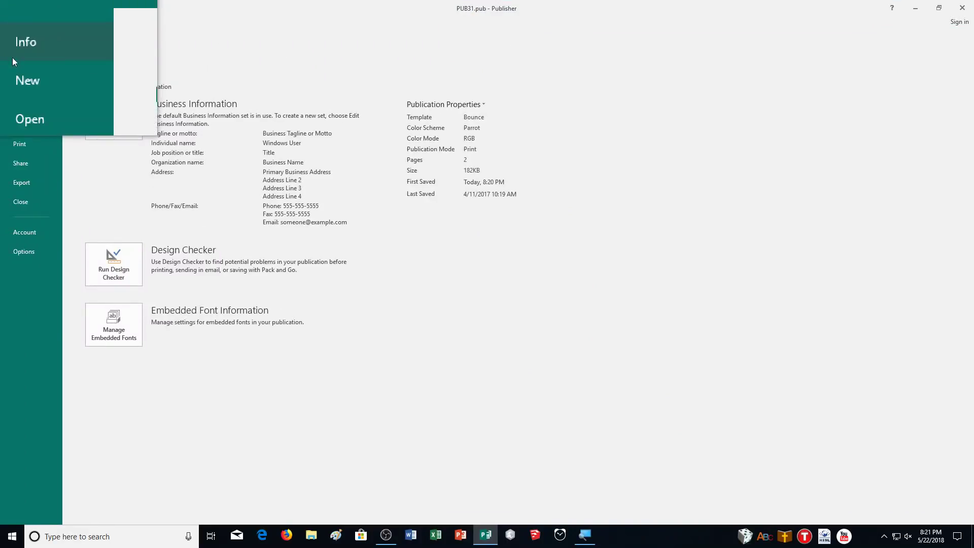
Save the publication as 31OPEN_CR in the CA Demonstration folder.
click(23, 124)
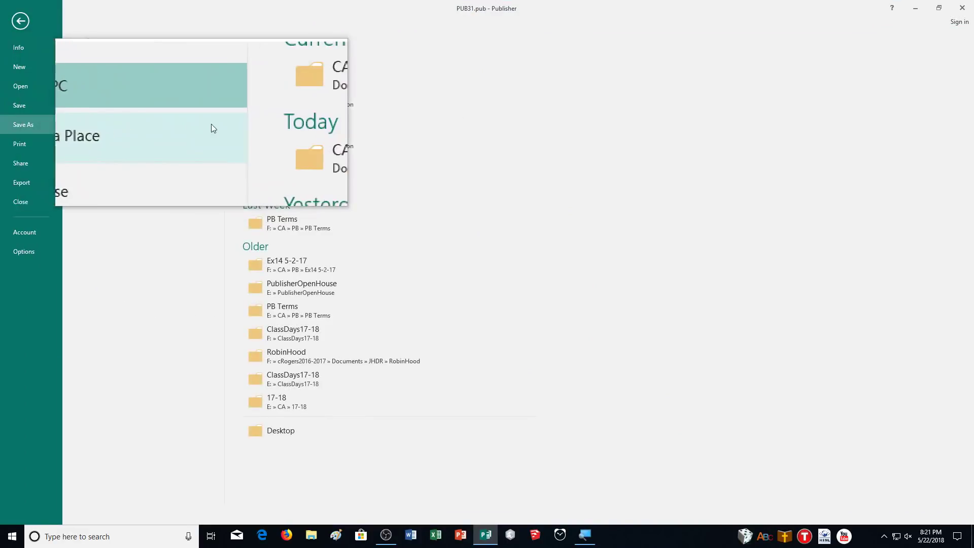
click(302, 105)
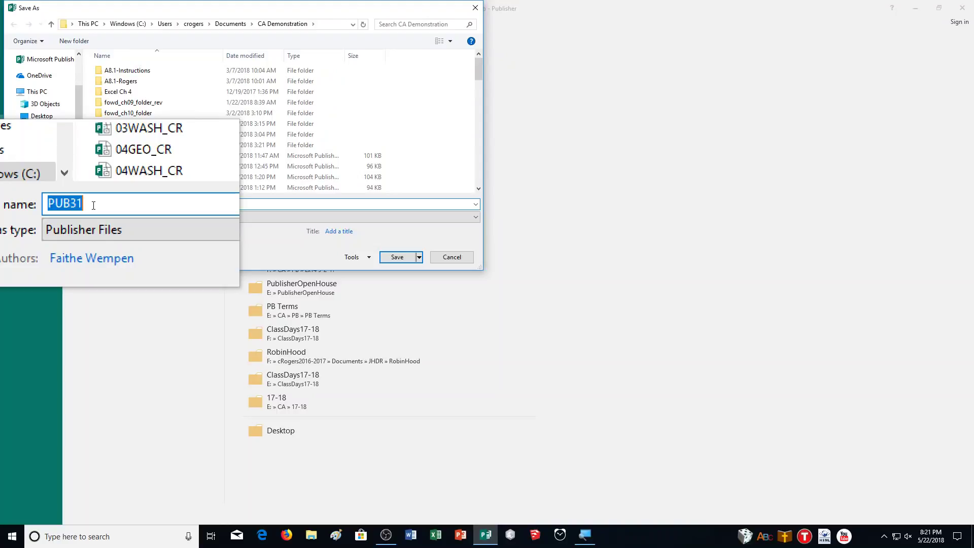
text(31OPEN_CR)
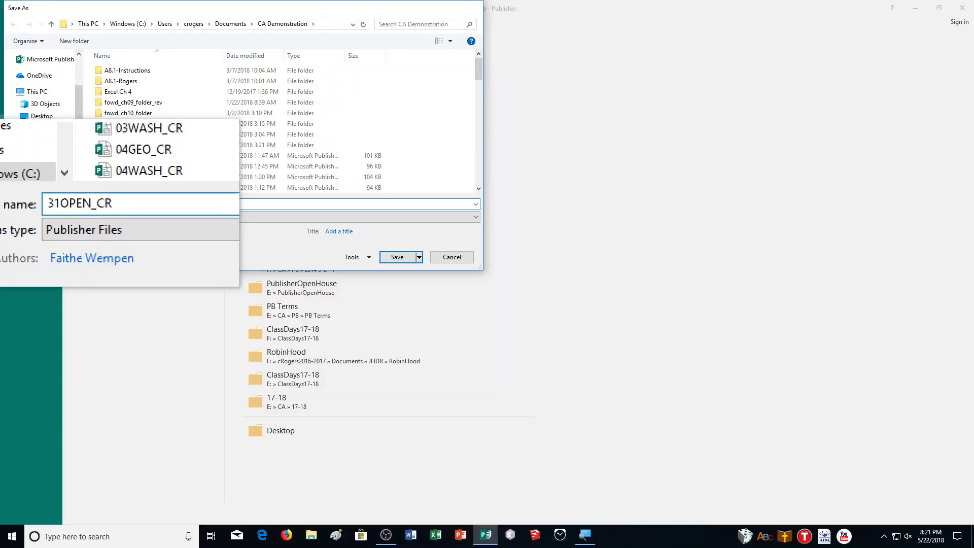
key(Return)
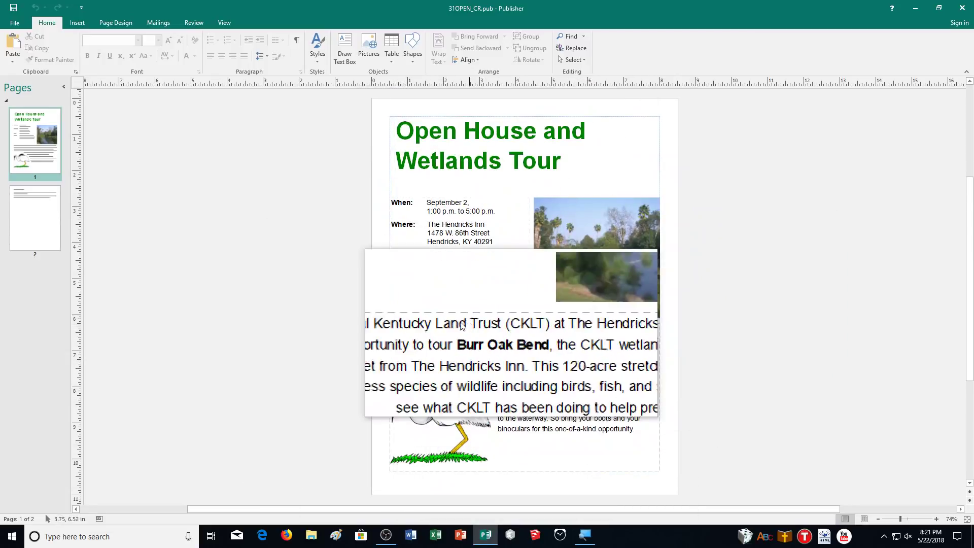
Display page 2 with the 'How to Find Us' directions to the Hendricks Inn.
click(55, 216)
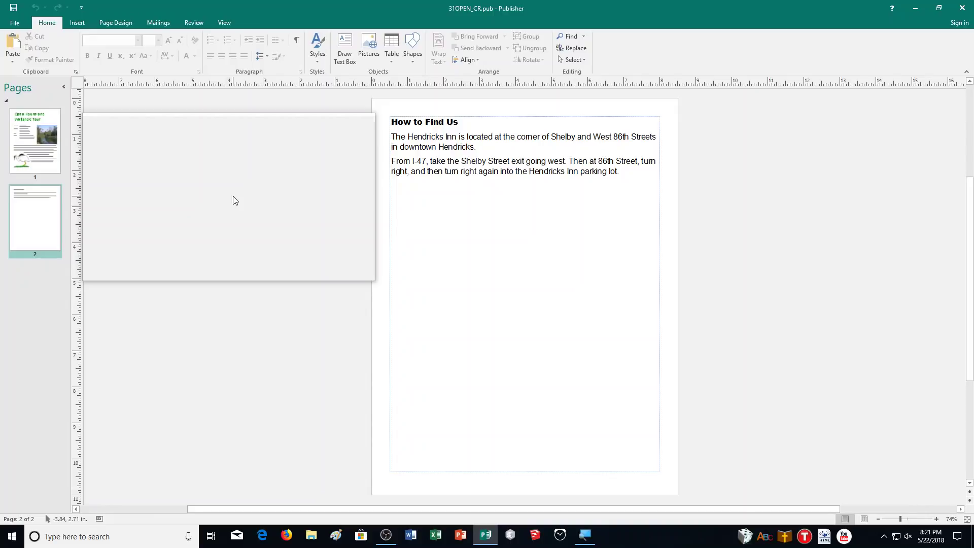
drag(233, 200, 237, 198)
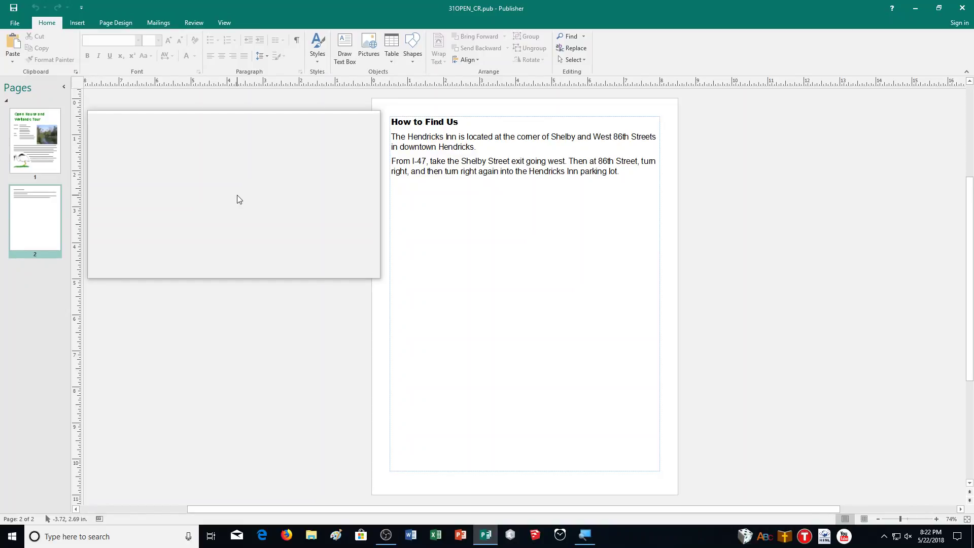
click(415, 49)
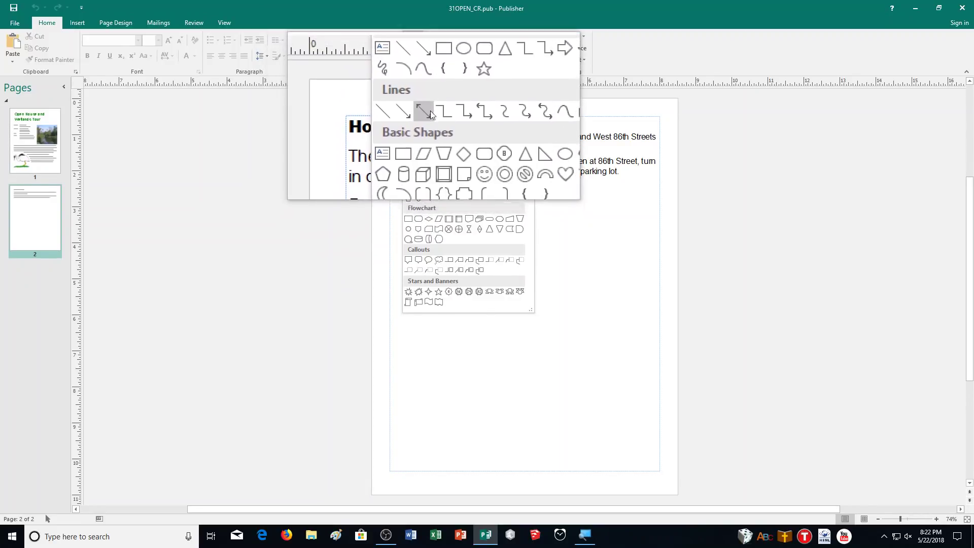
click(412, 51)
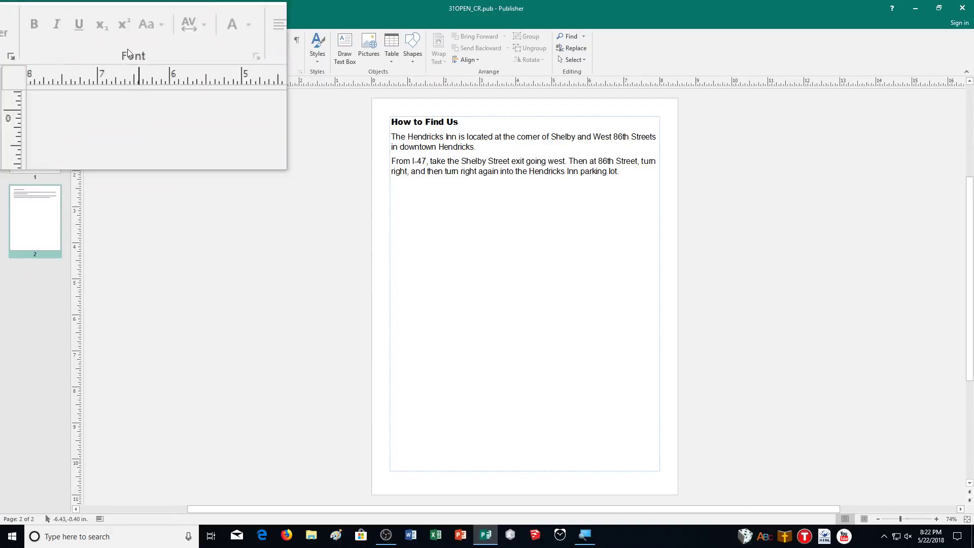
click(77, 22)
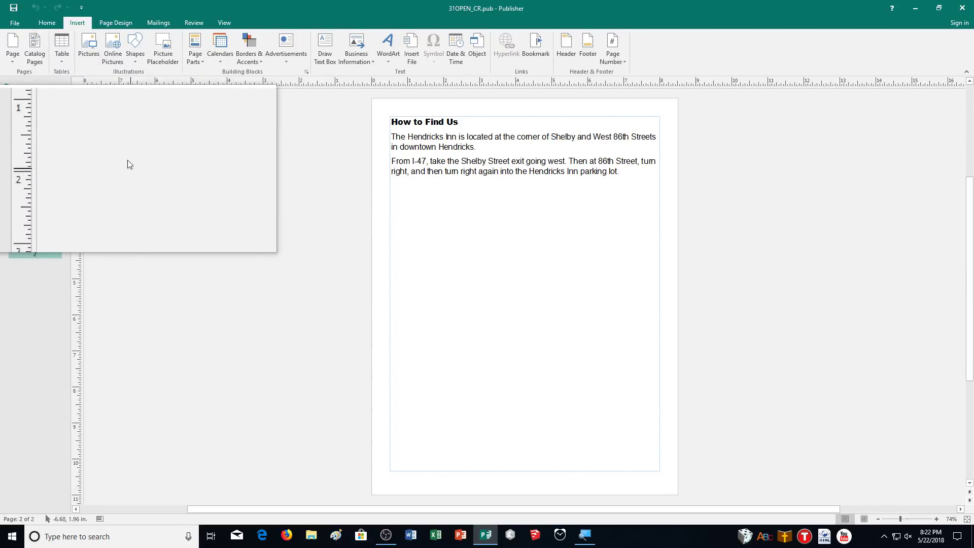
Draw a 7.5 by 4.13 inch rounded rectangle margin to margin below the directions.
click(131, 60)
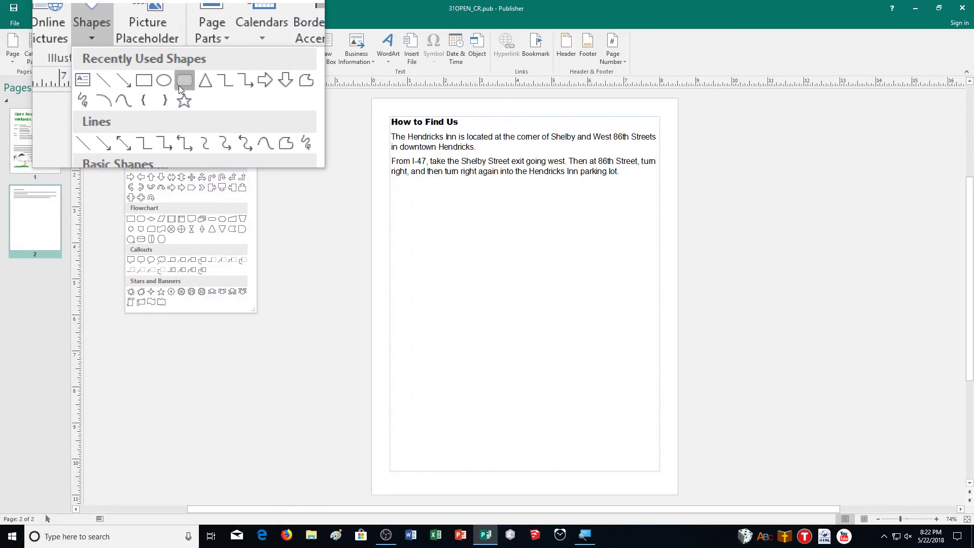
click(178, 85)
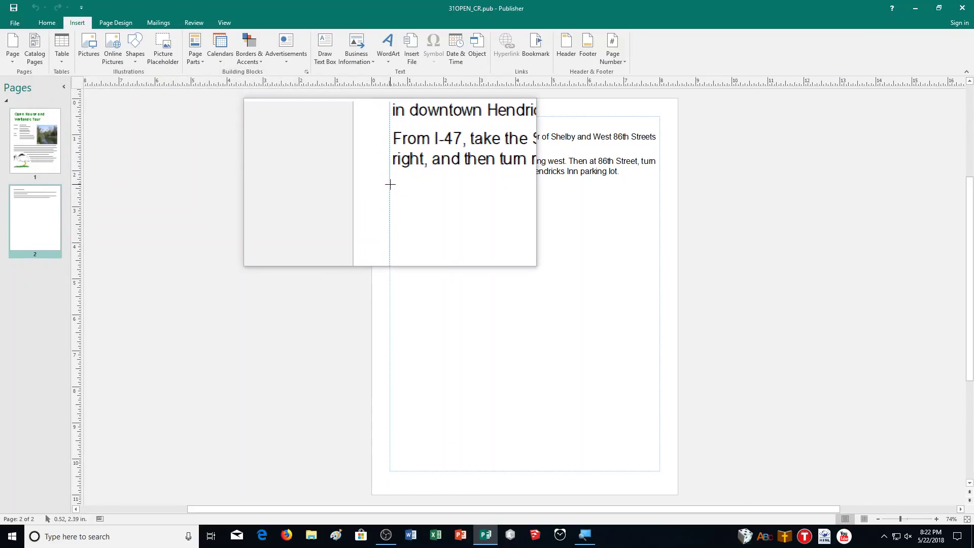
drag(390, 184, 658, 335)
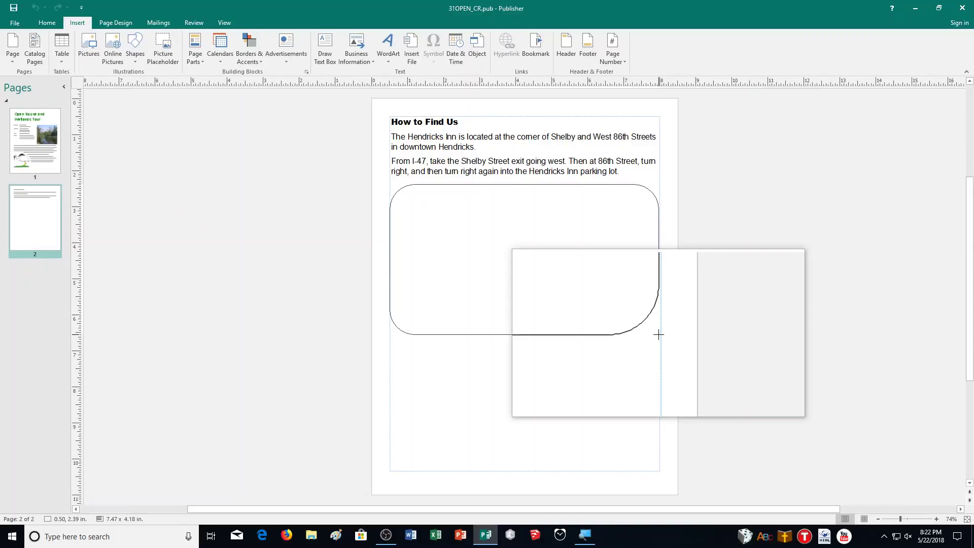
drag(658, 335, 659, 333)
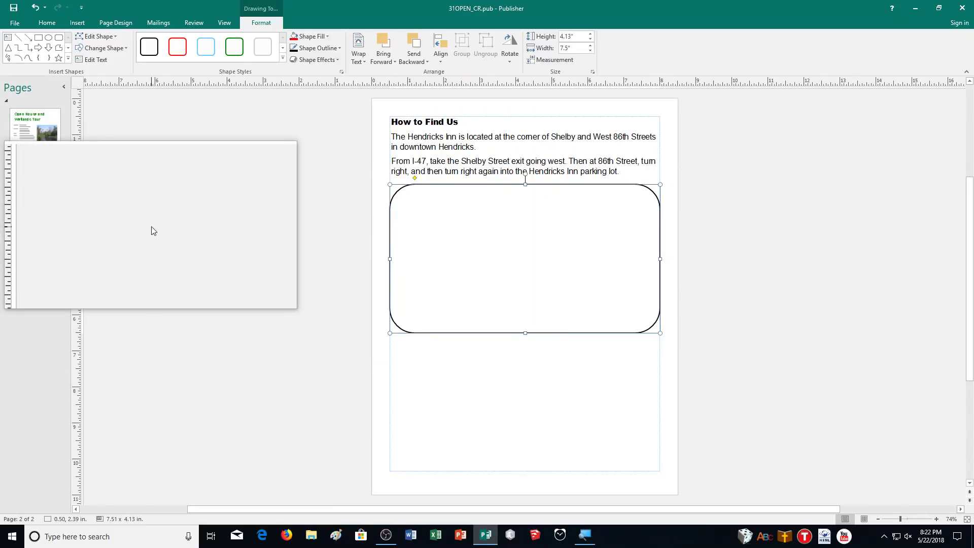
drag(151, 227, 181, 139)
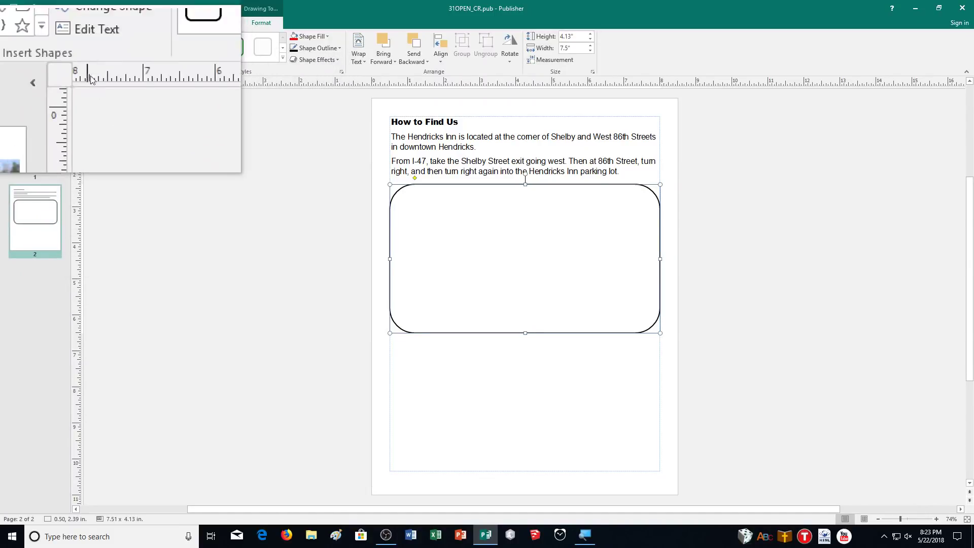
Draw a 3.37-inch vertical street line down the middle of the rounded rectangle.
click(56, 27)
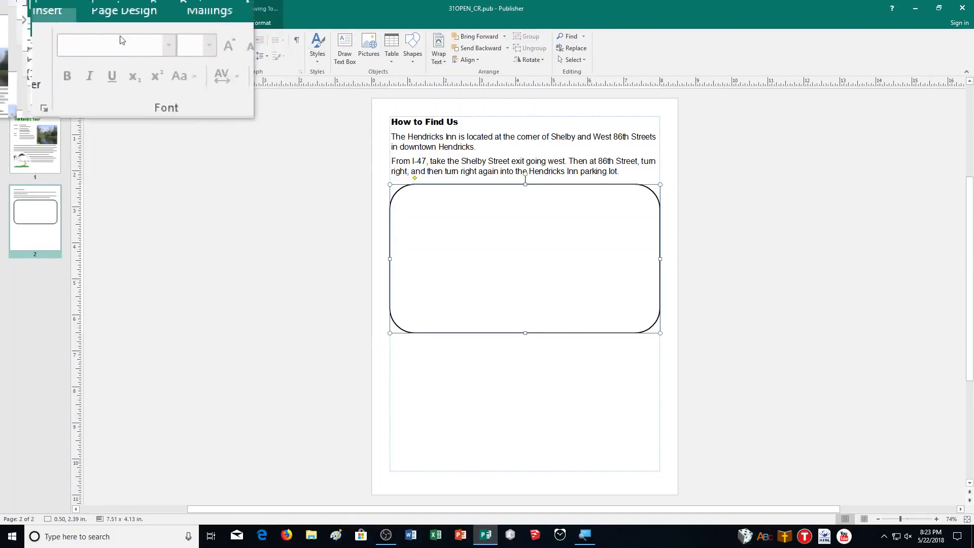
click(411, 56)
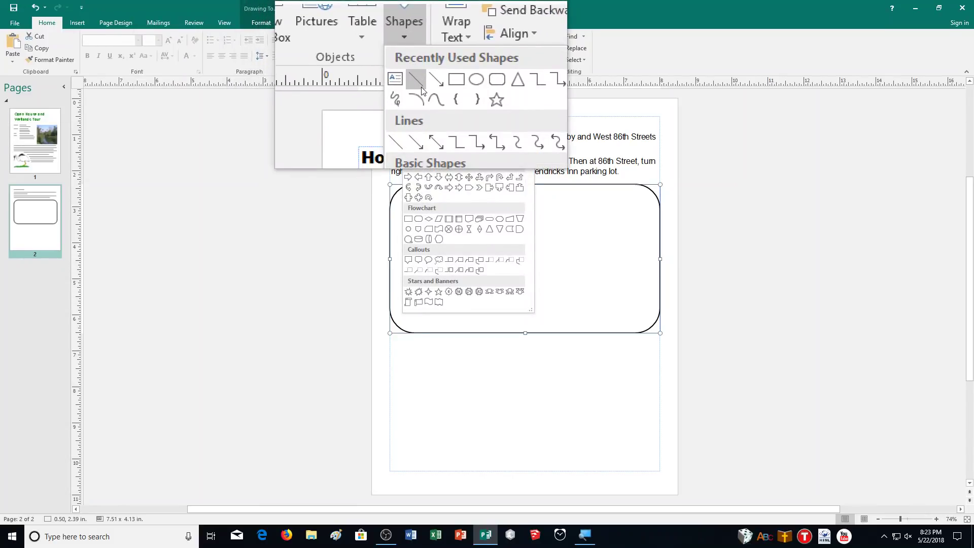
click(421, 90)
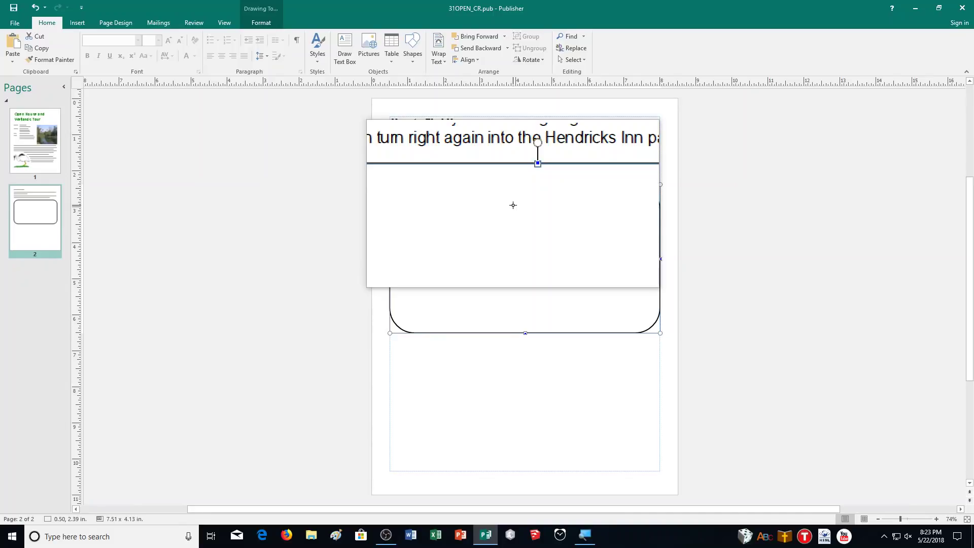
mouse_move(513, 205)
mouse_down()
mouse_move(504, 239)
mouse_move(519, 246)
mouse_move(517, 328)
mouse_up()
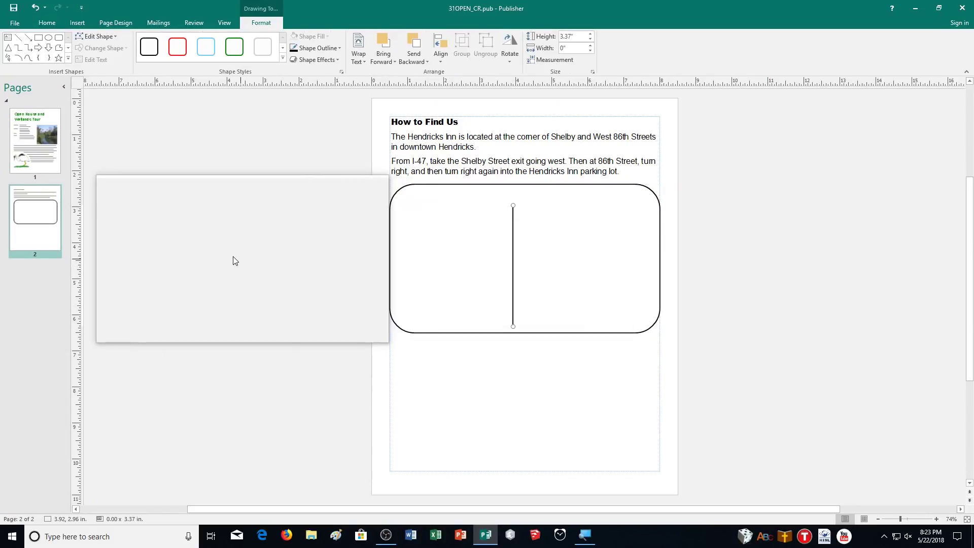
click(224, 217)
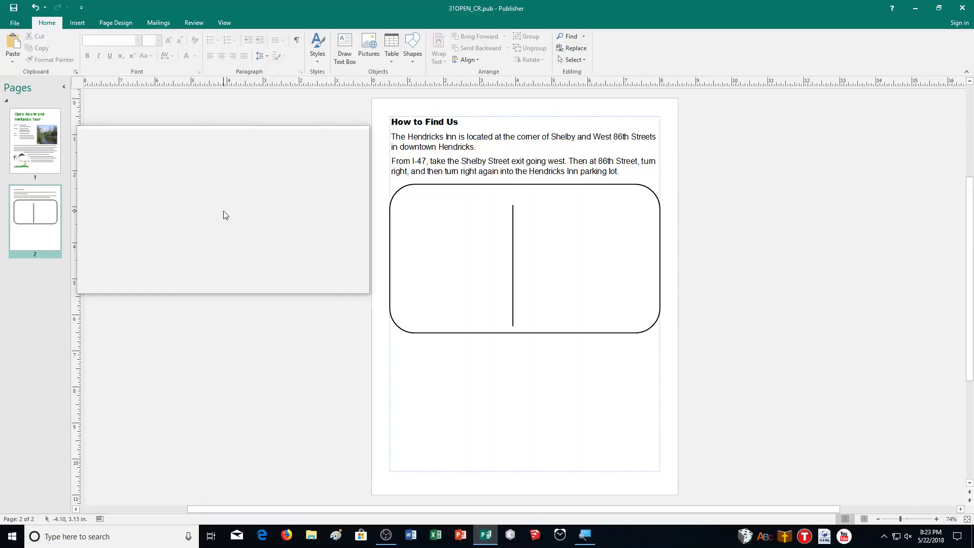
click(413, 55)
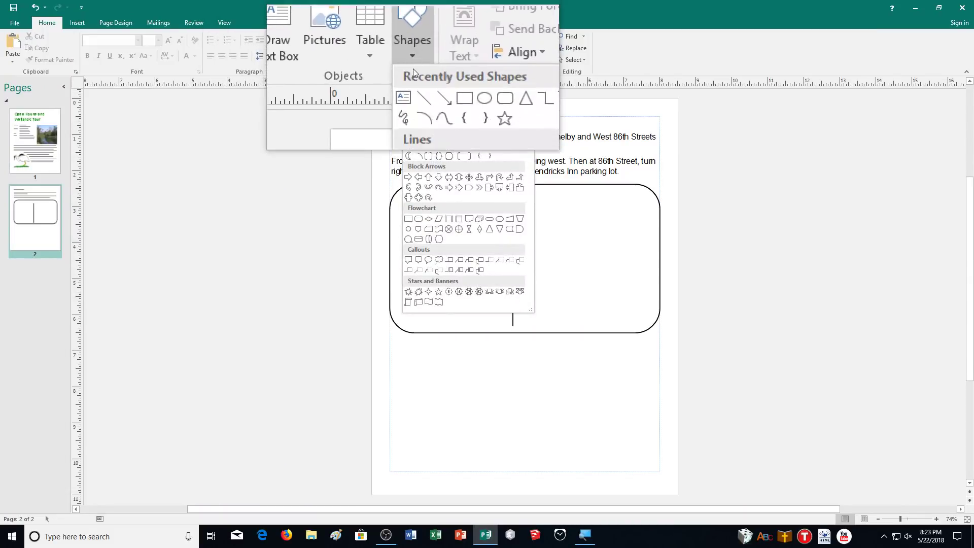
Draw a 5.68-inch horizontal street line crossing the vertical one to form an intersection.
click(418, 87)
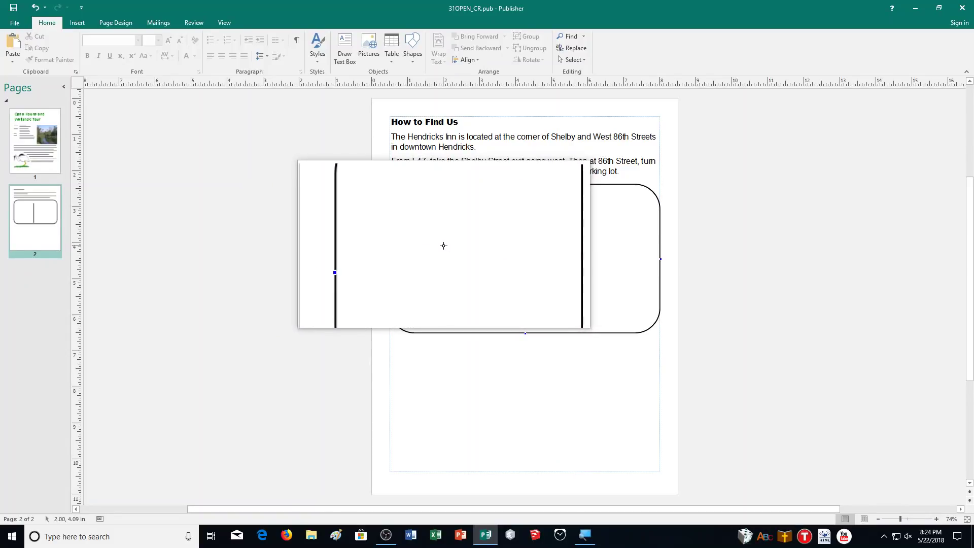
drag(444, 245, 648, 252)
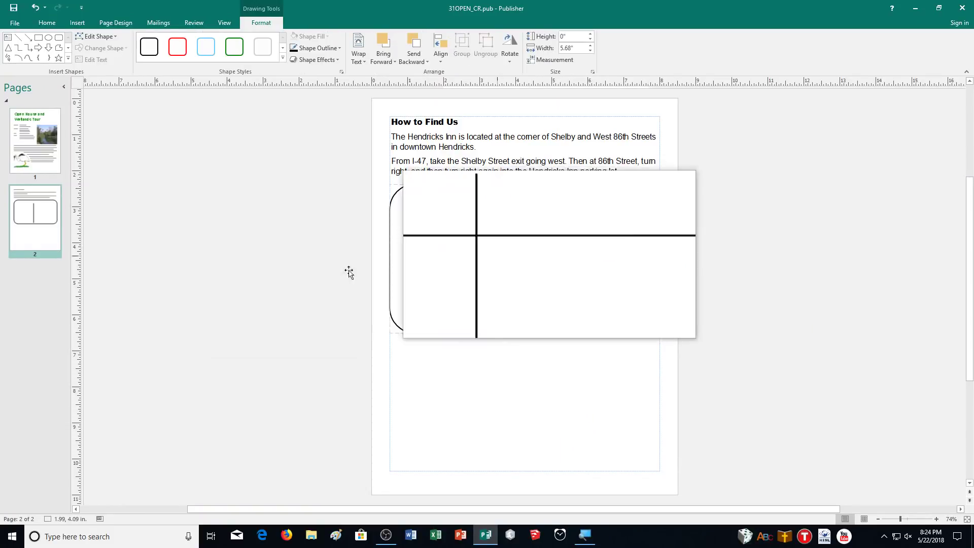
click(126, 249)
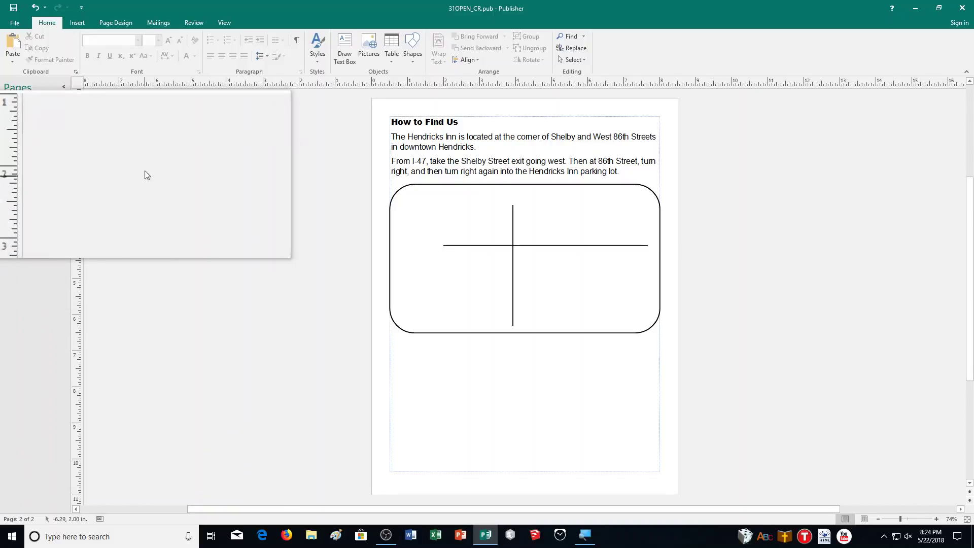
Draw a small 0.25 by 0.24 inch square marking the inn beside the intersection.
click(412, 57)
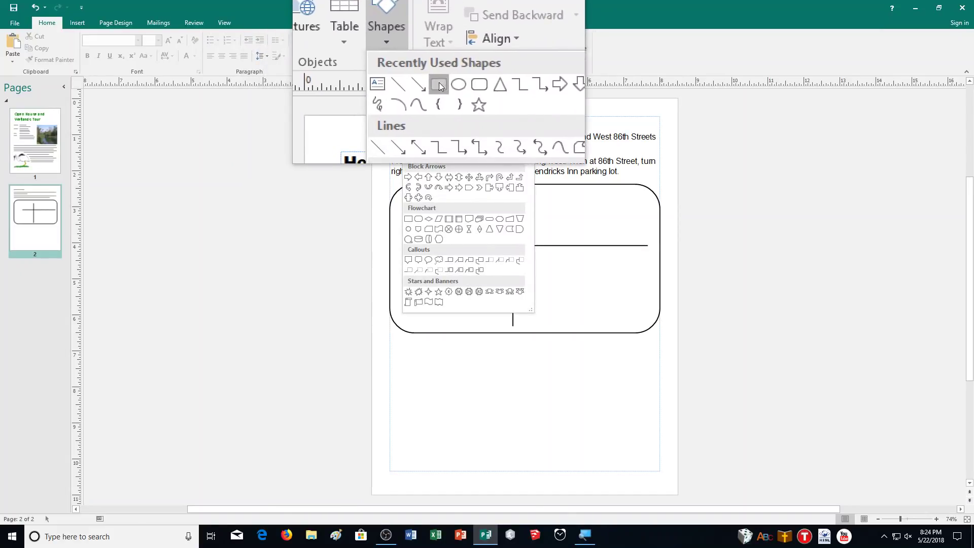
click(439, 82)
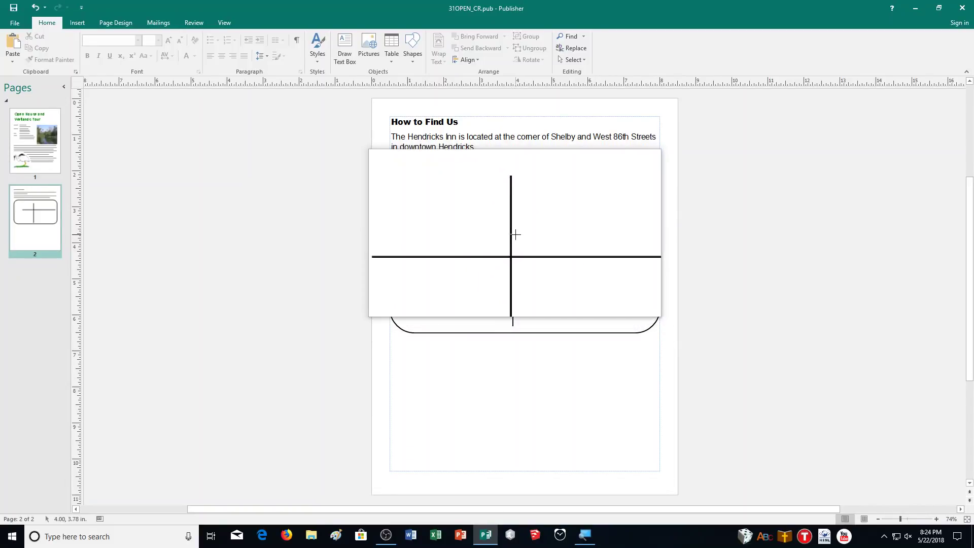
drag(521, 235, 531, 241)
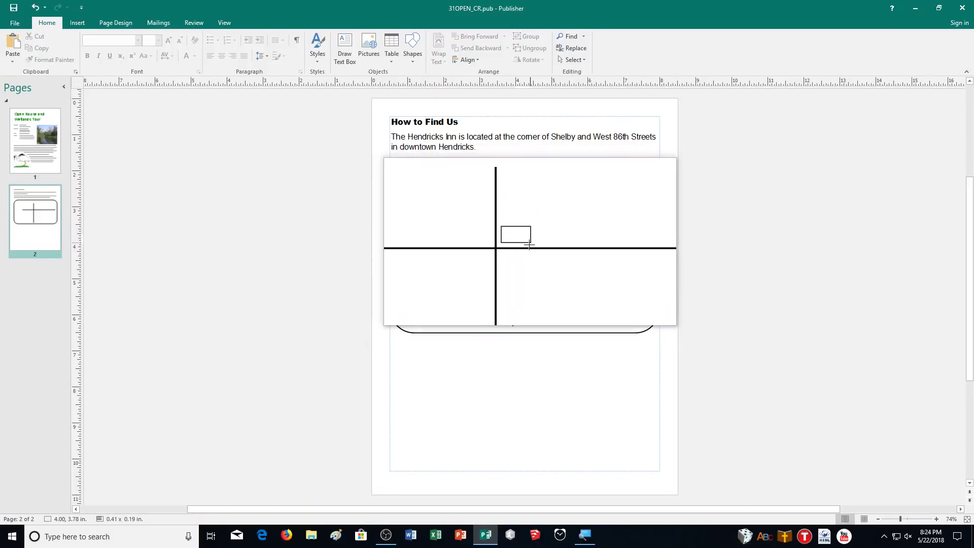
drag(529, 245, 526, 244)
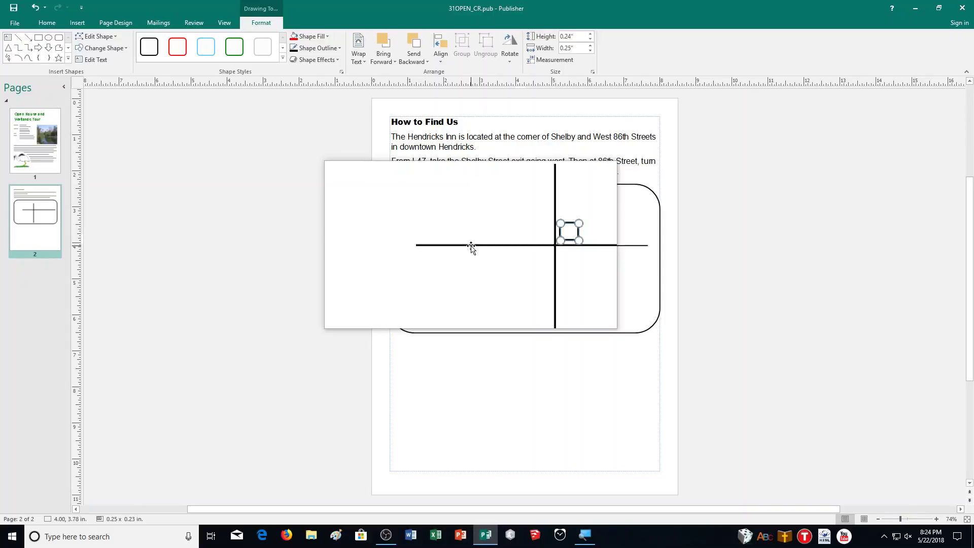
click(289, 254)
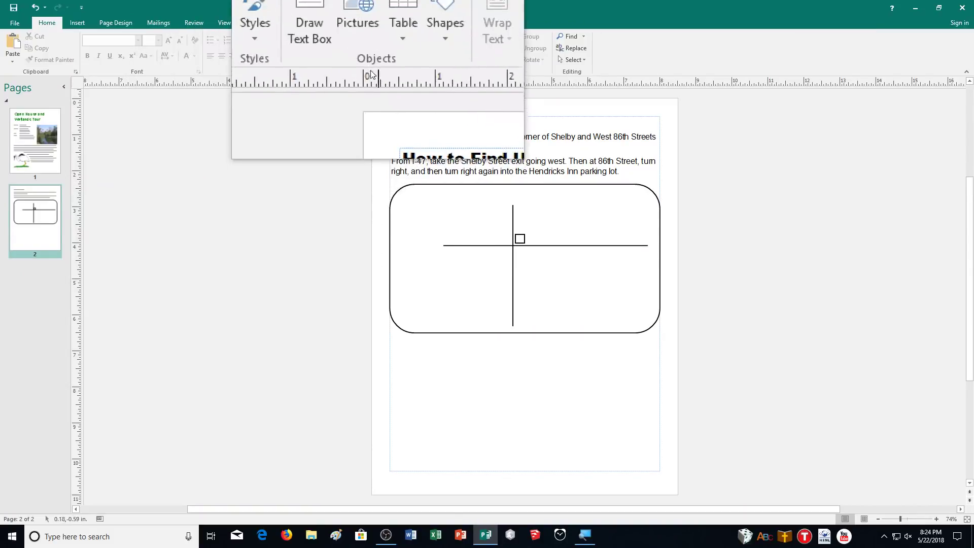
Add a best-fit 'Shelby Street' text box at the horizontal street's left end.
click(344, 53)
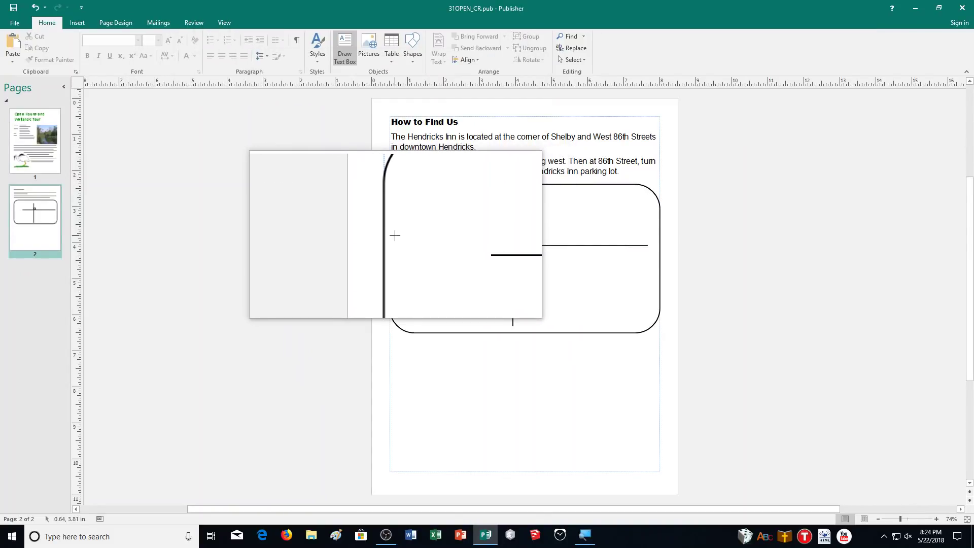
drag(394, 239, 439, 255)
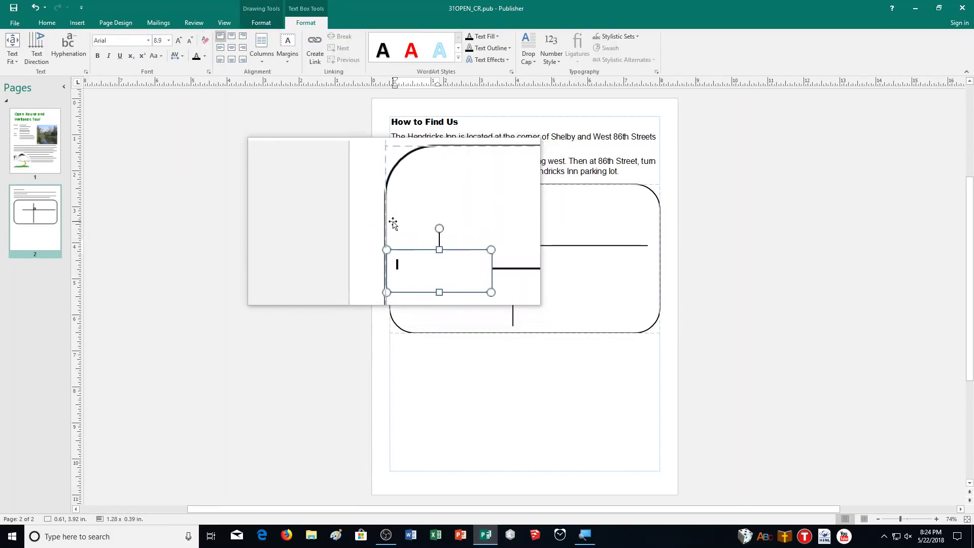
click(14, 56)
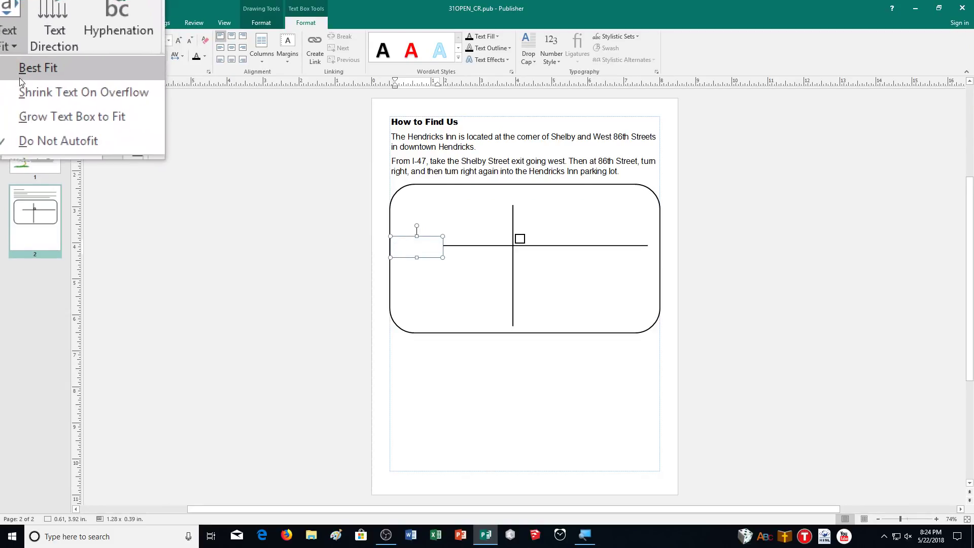
click(19, 75)
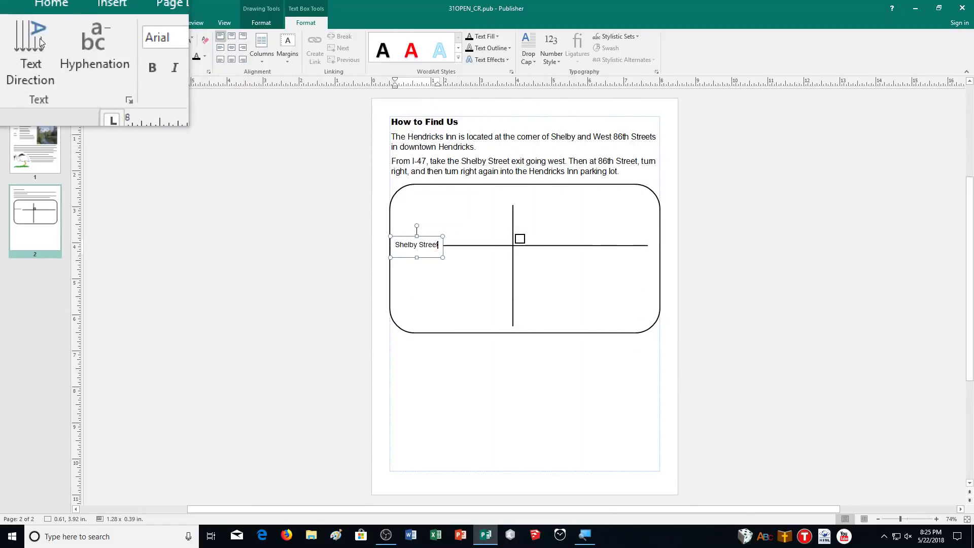
click(45, 22)
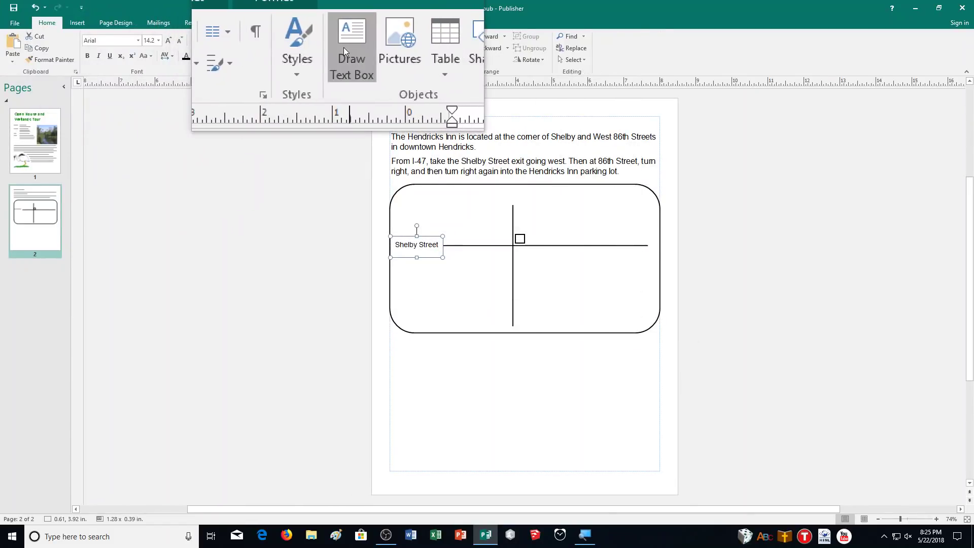
Add a narrow best-fit '86th Street' label above the vertical street.
click(343, 47)
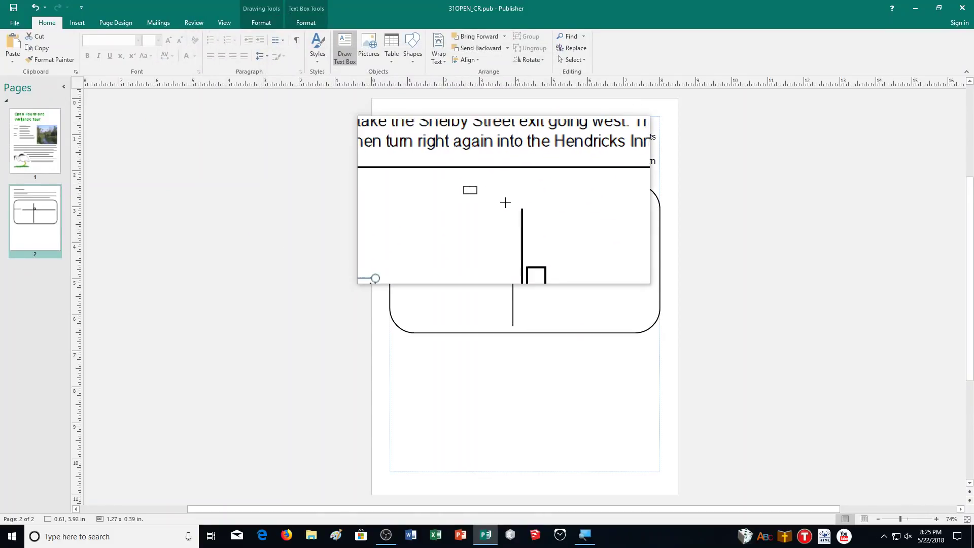
drag(505, 202, 546, 205)
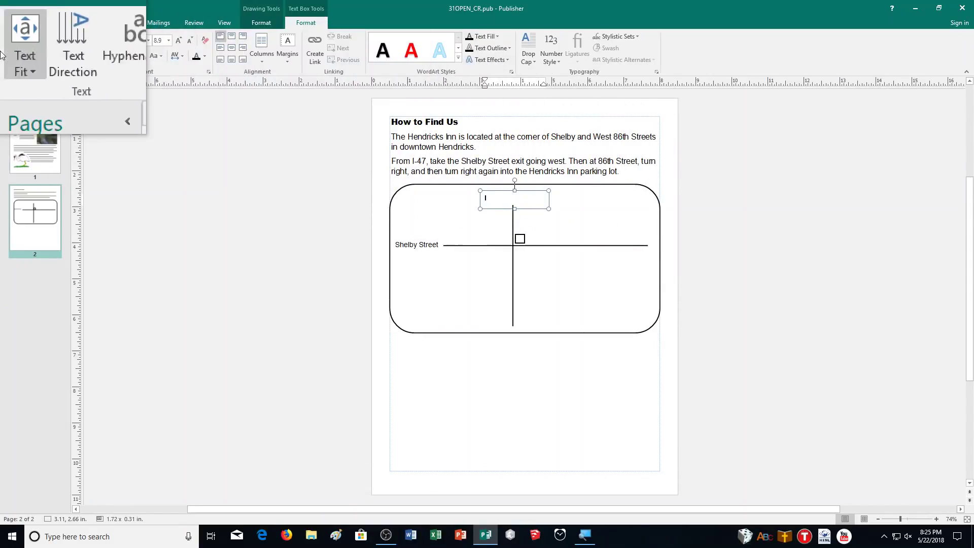
click(12, 56)
click(20, 73)
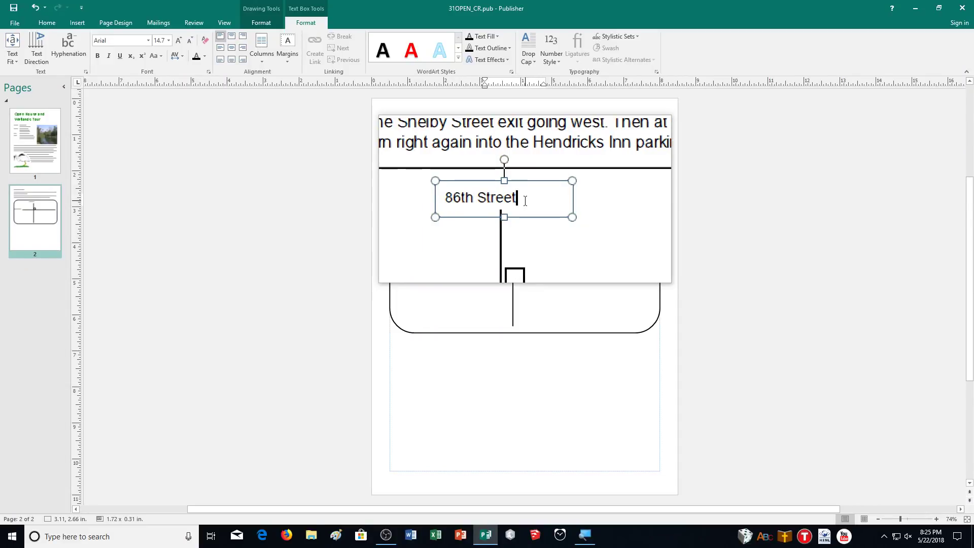
drag(480, 207, 485, 207)
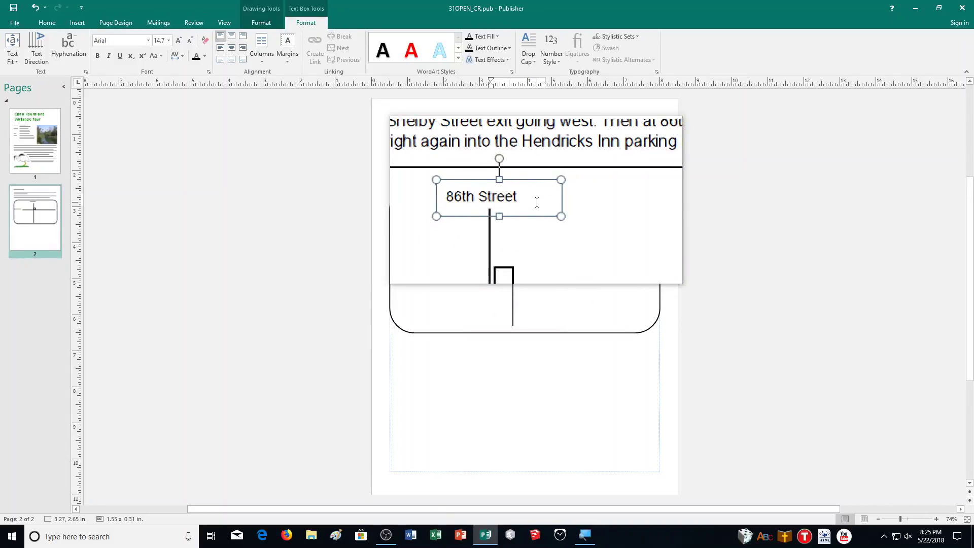
click(375, 224)
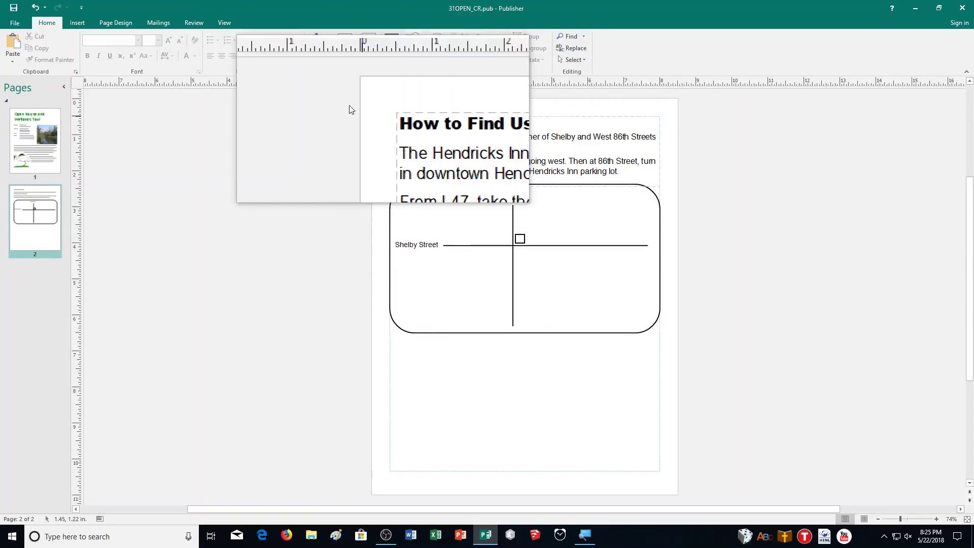
Add a best-fit text box right of the vertical street with 'The Hendricks Inn' and its address.
click(345, 52)
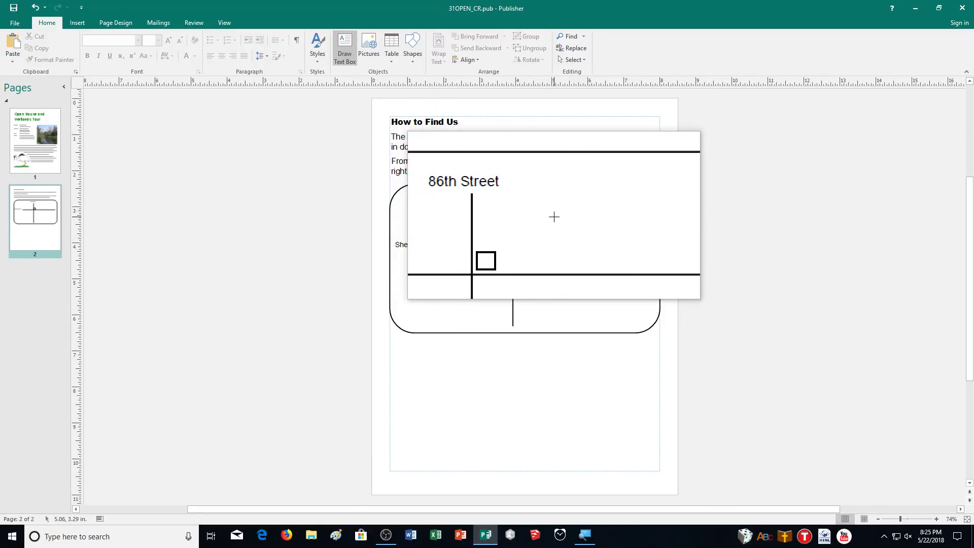
drag(553, 215, 631, 236)
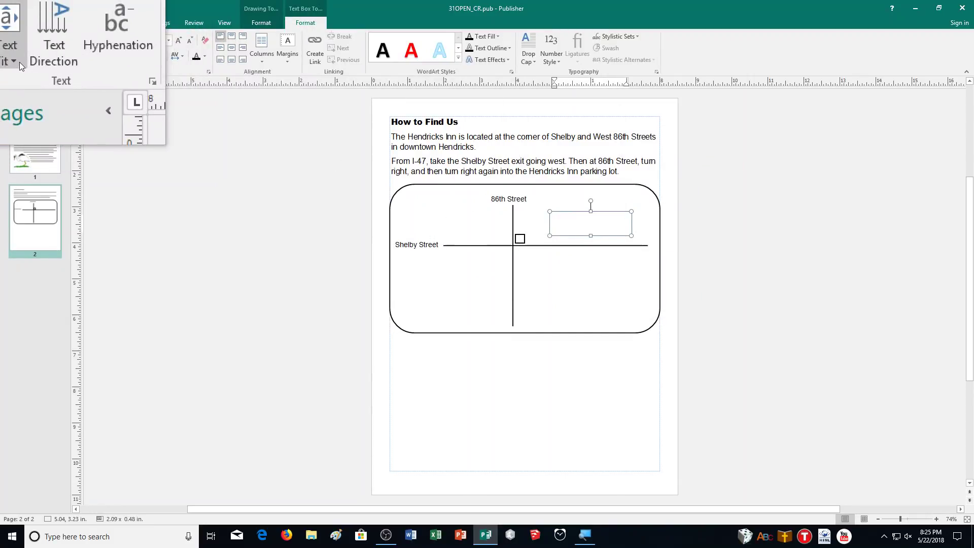
click(20, 62)
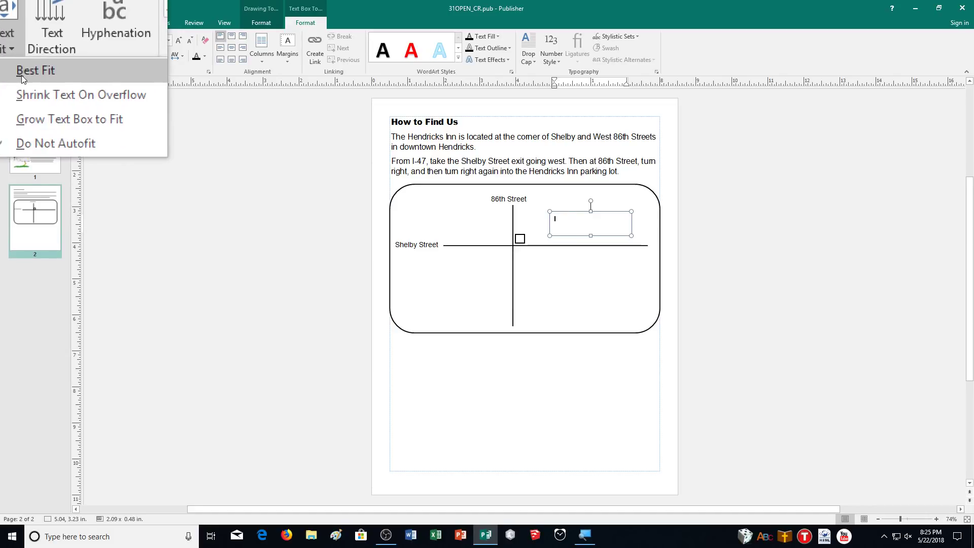
click(21, 75)
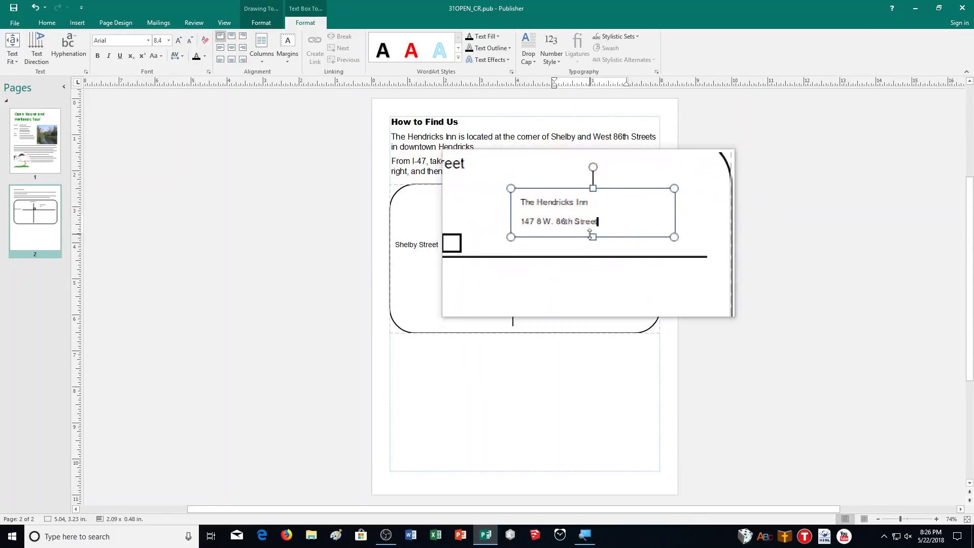
Select all the Hendricks Inn address text and enlarge it to 12 pt.
key(ctrl+a)
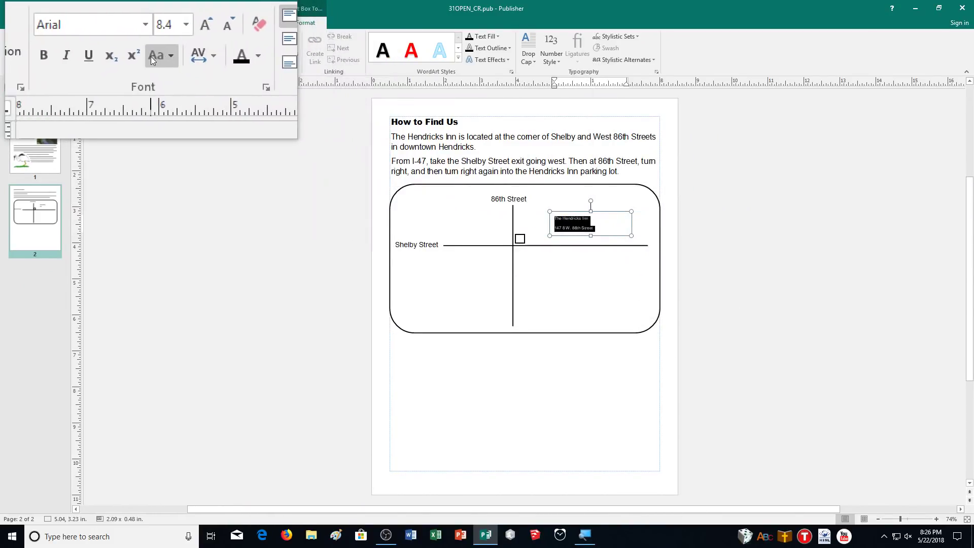
click(177, 60)
click(178, 59)
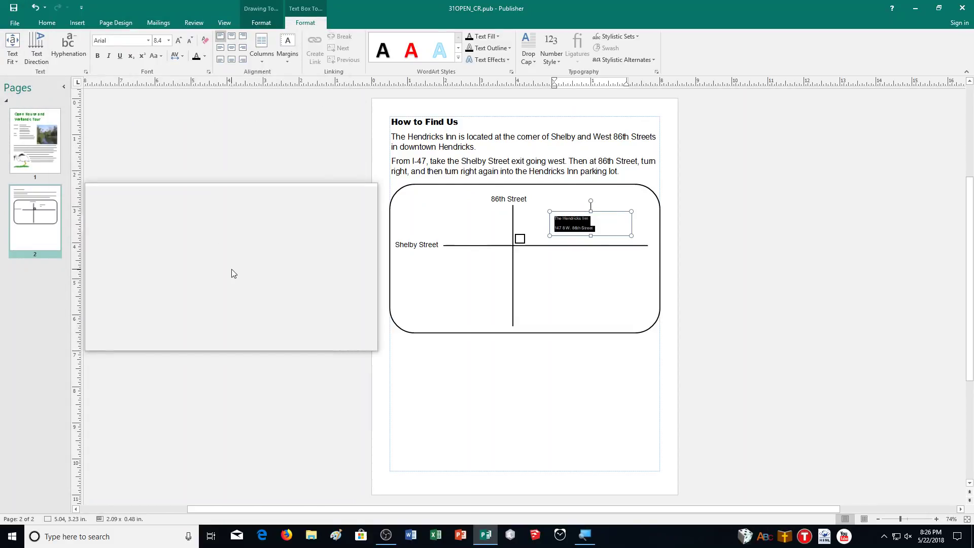
click(178, 40)
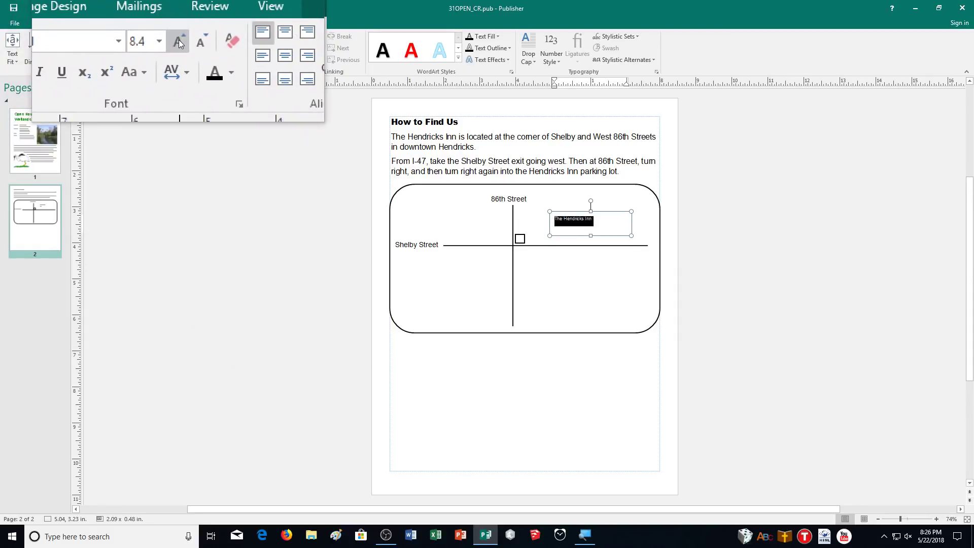
click(179, 40)
click(178, 40)
click(178, 40)
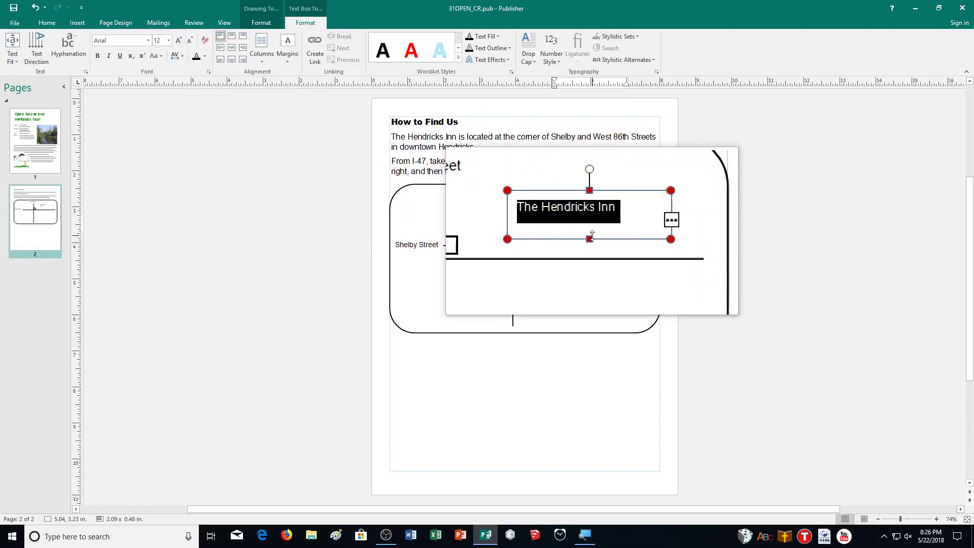
Stretch the address label box taller to 2.09 by 0.65 inches so both lines fit.
click(591, 238)
drag(591, 238, 592, 242)
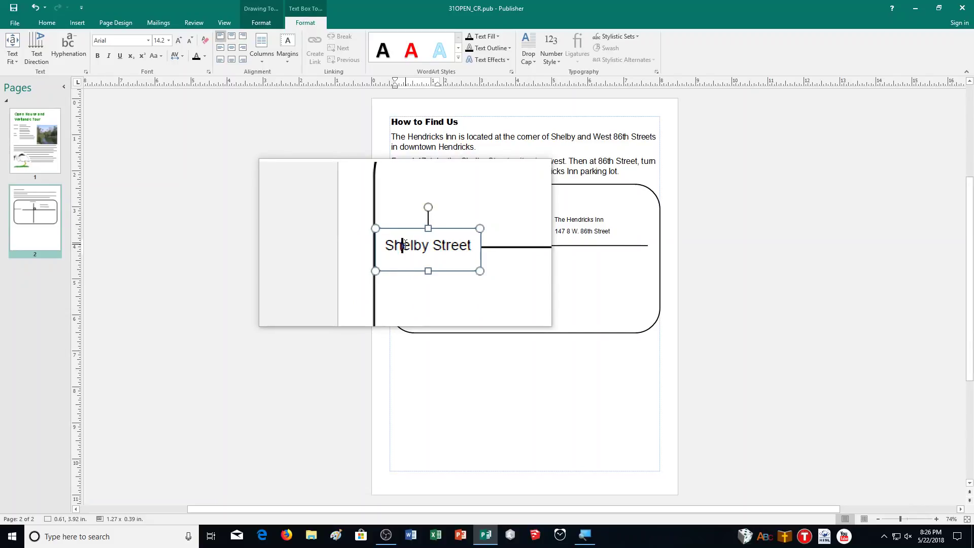
click(583, 232)
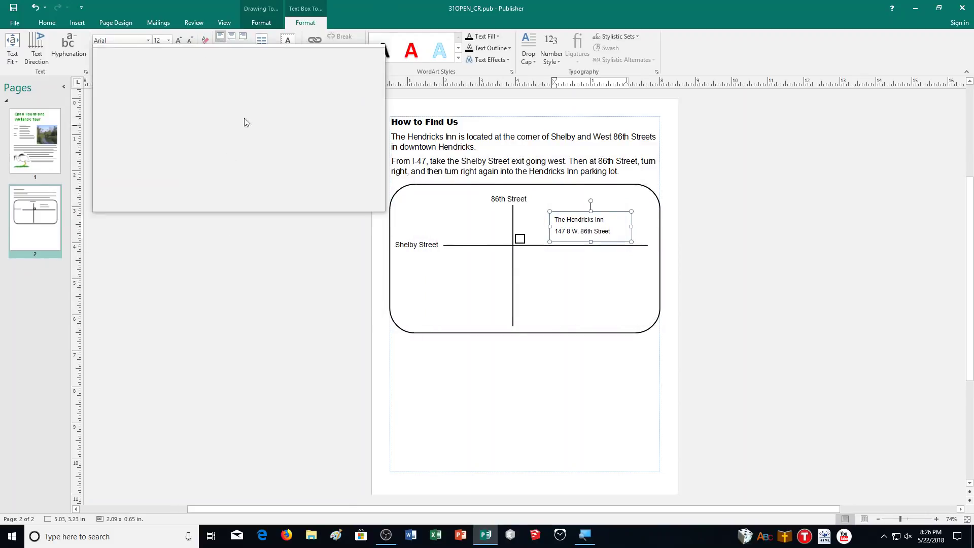
click(46, 23)
Draw a label box below the horizontal street's right end and enlarge its text to 16 pt.
click(357, 48)
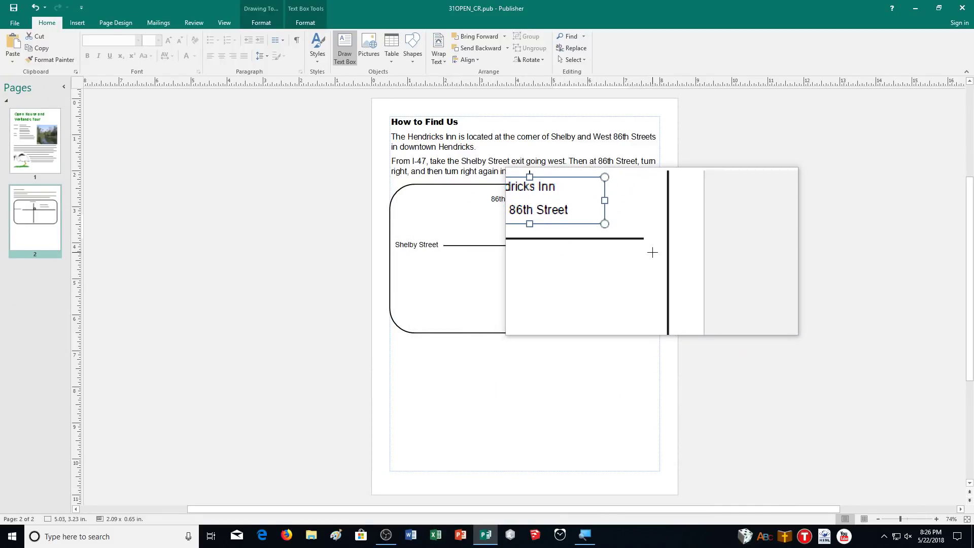
mouse_move(651, 250)
mouse_down()
mouse_move(552, 261)
mouse_move(574, 260)
mouse_up()
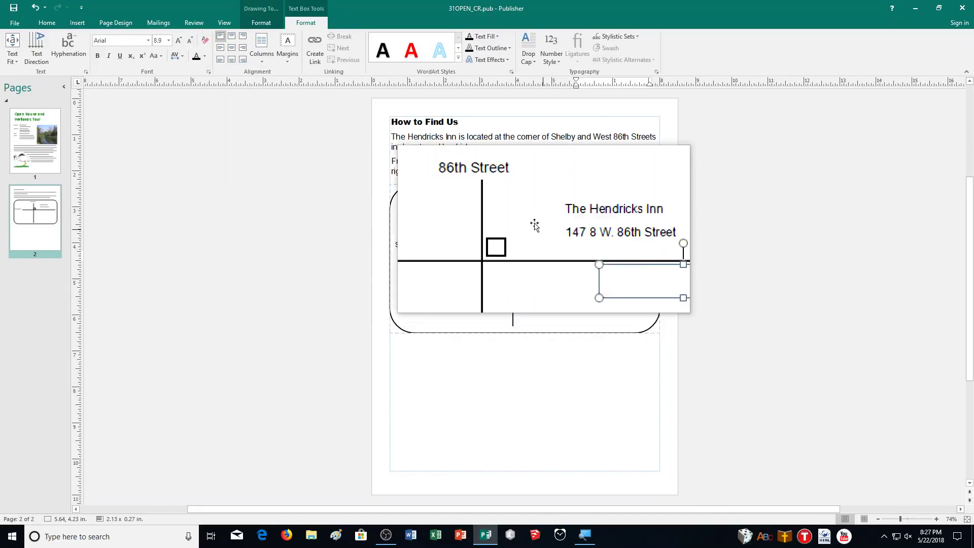
click(179, 41)
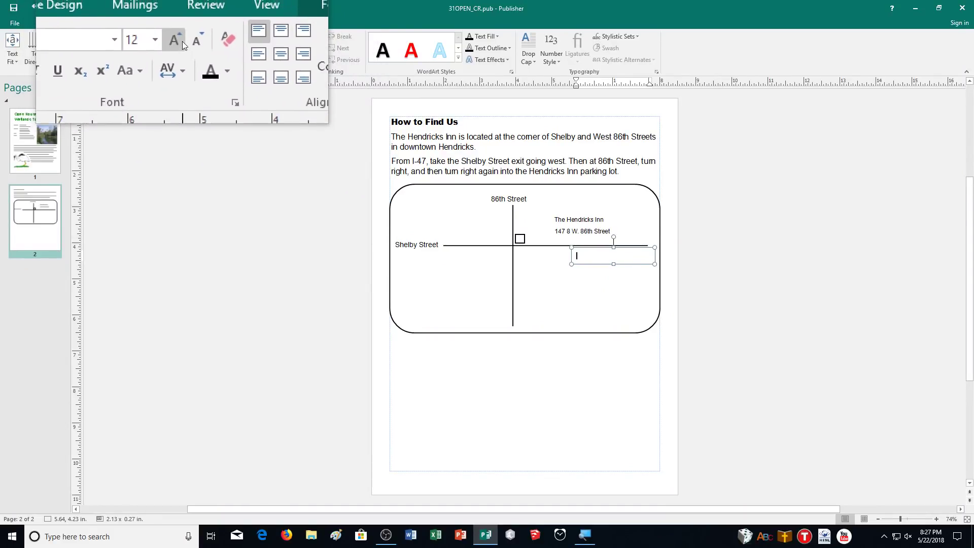
click(179, 41)
click(179, 40)
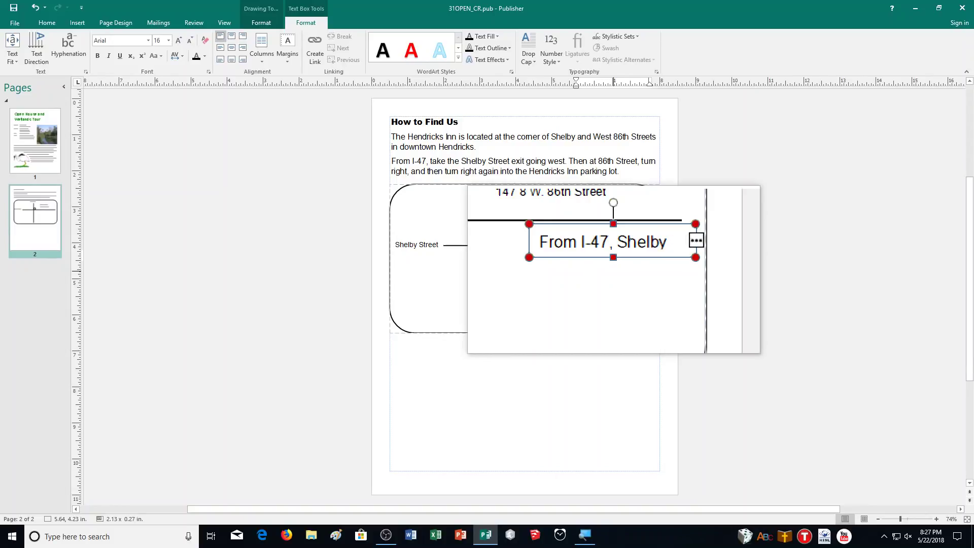
Apply Best Fit to the 'From I-47, Shelby Street Exit' label text.
click(12, 57)
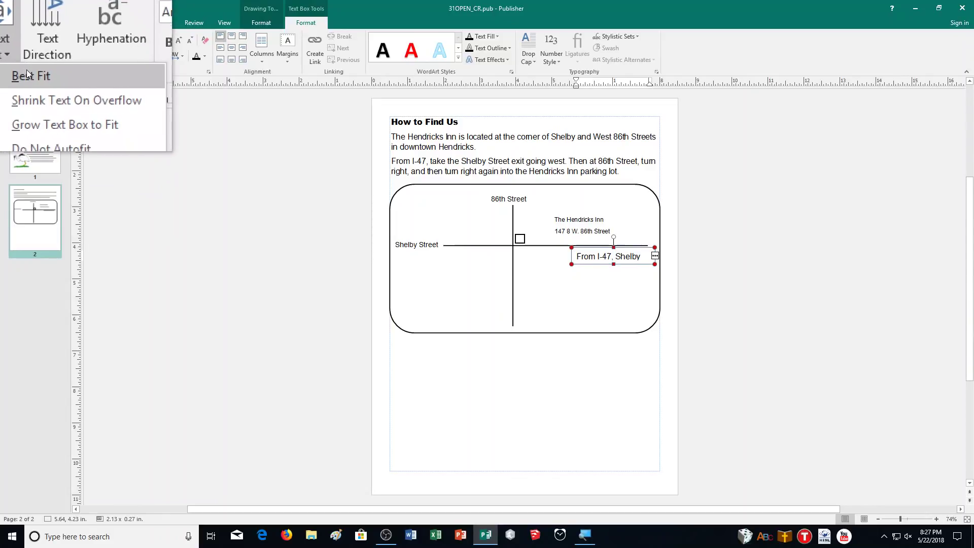
click(28, 75)
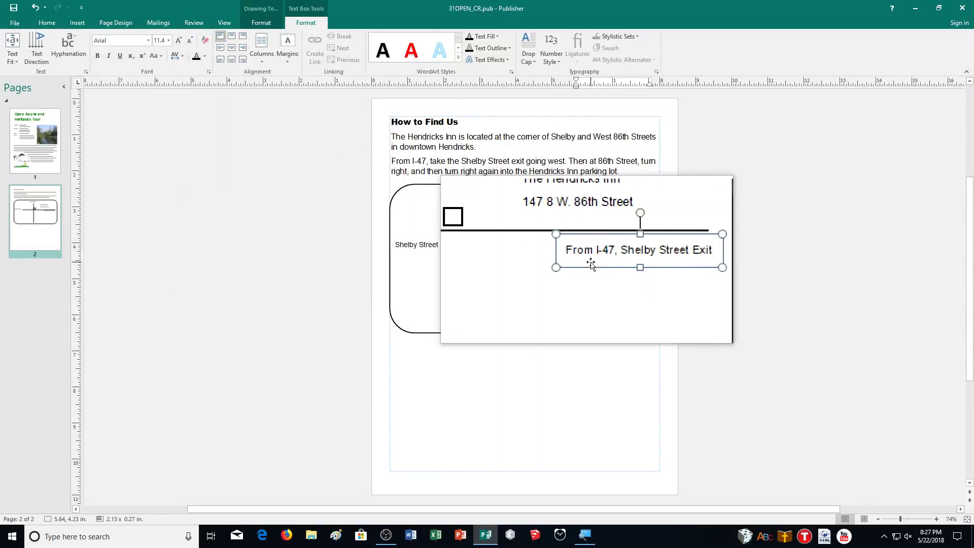
click(172, 226)
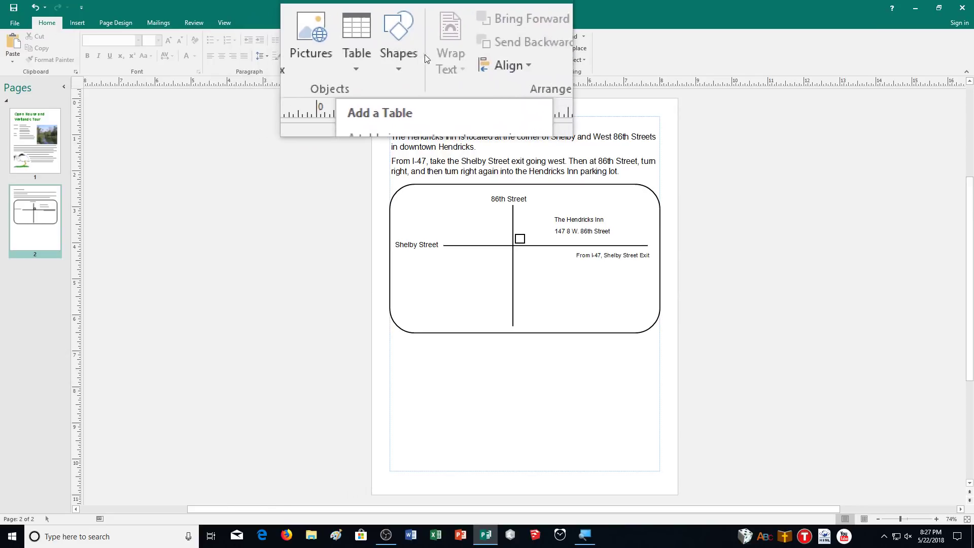
Draw a line from the inn's address label to the small square.
click(411, 56)
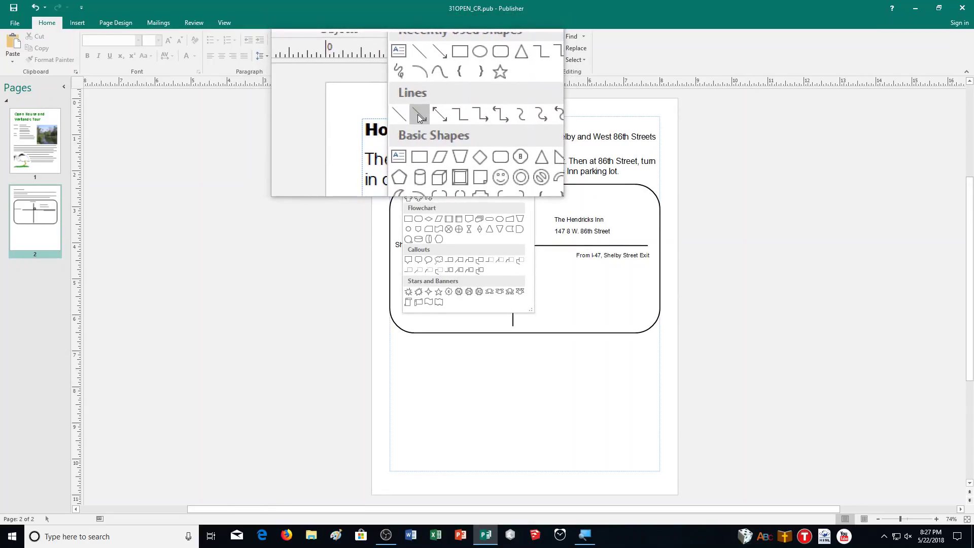
click(419, 117)
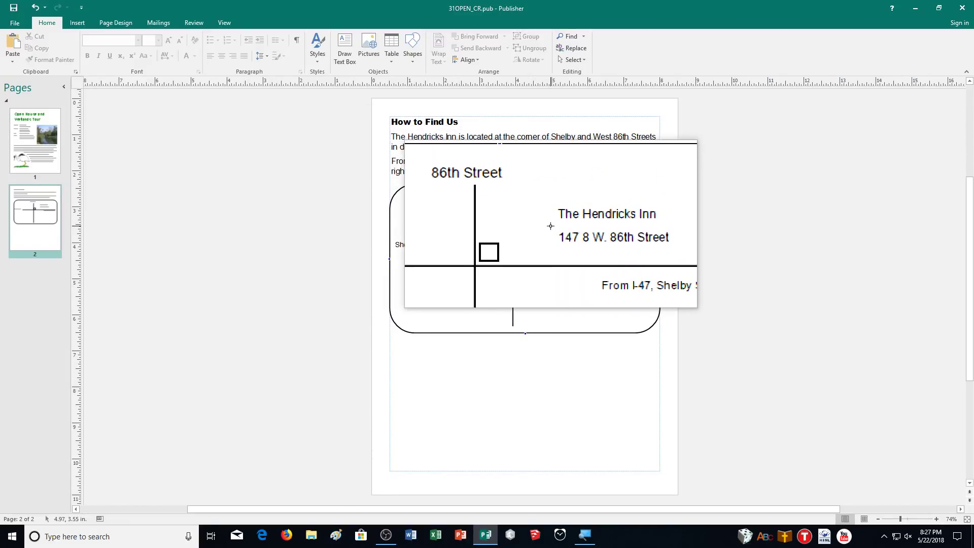
drag(551, 226, 519, 238)
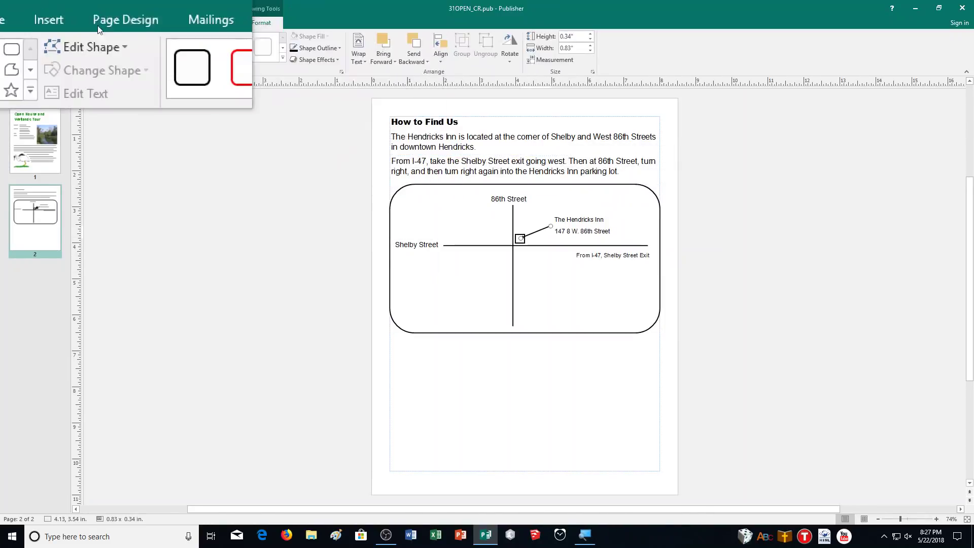
Draw an arrow pointing left from the exit label toward the intersection.
click(77, 23)
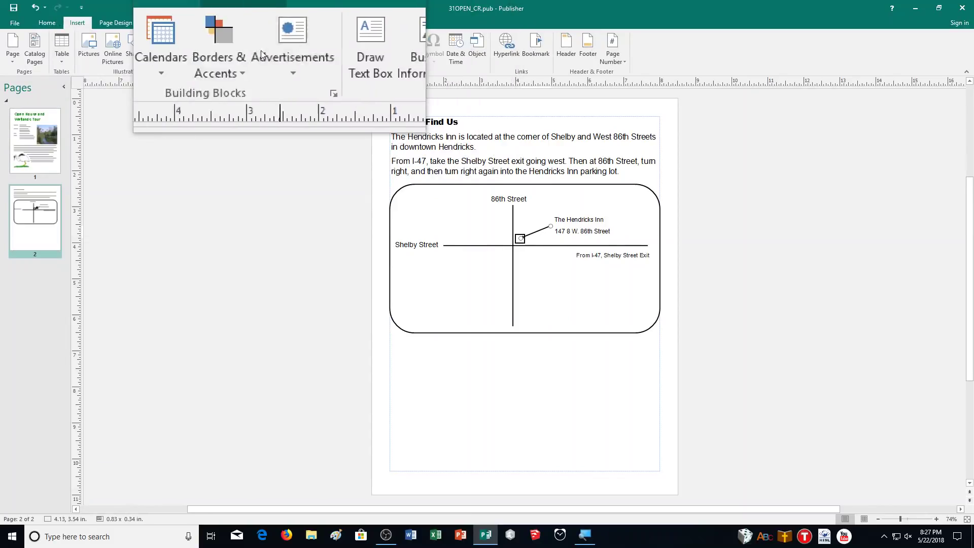
click(47, 23)
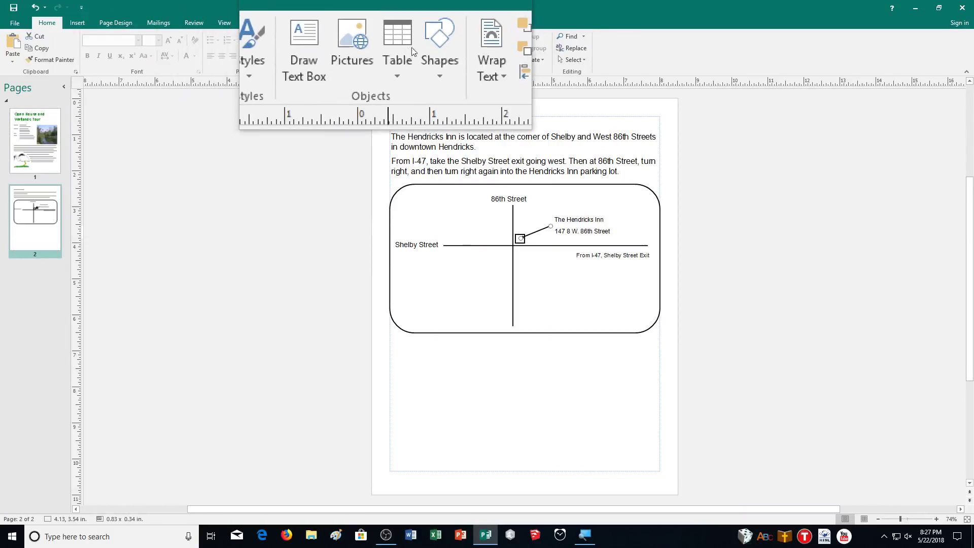
click(415, 48)
click(406, 108)
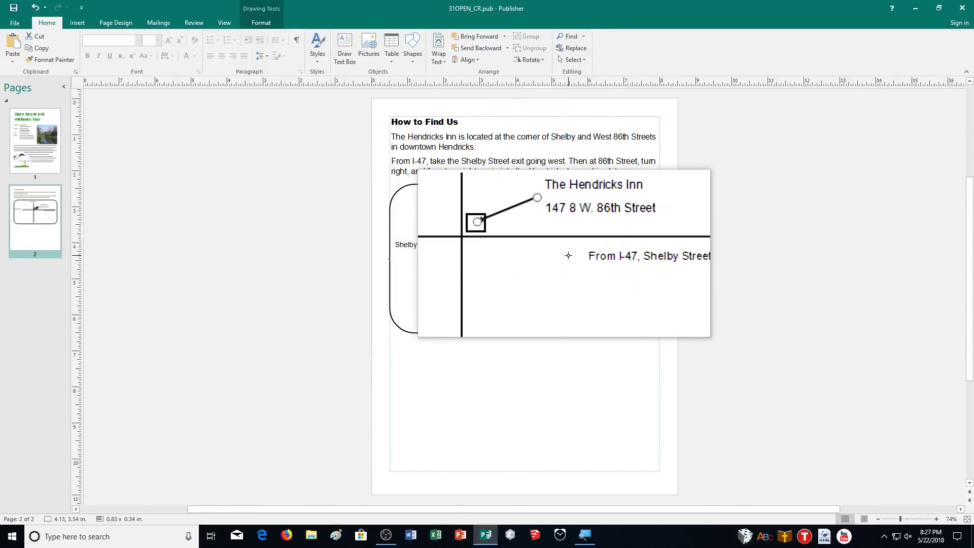
drag(571, 255, 523, 252)
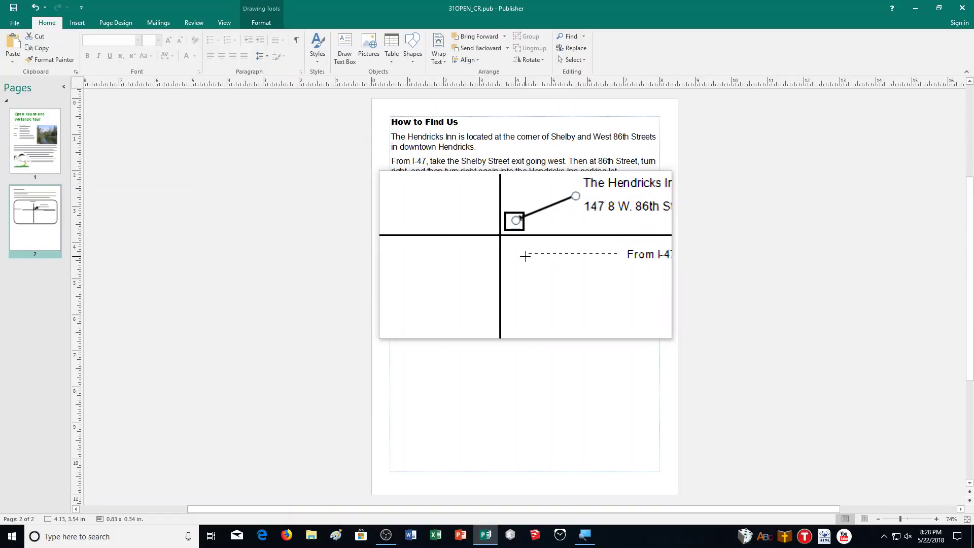
drag(525, 255, 526, 255)
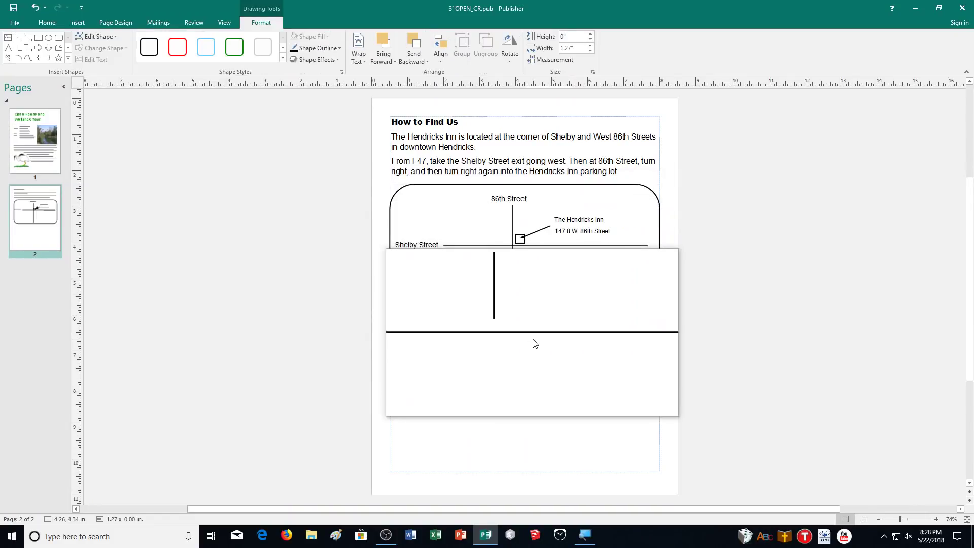
click(178, 236)
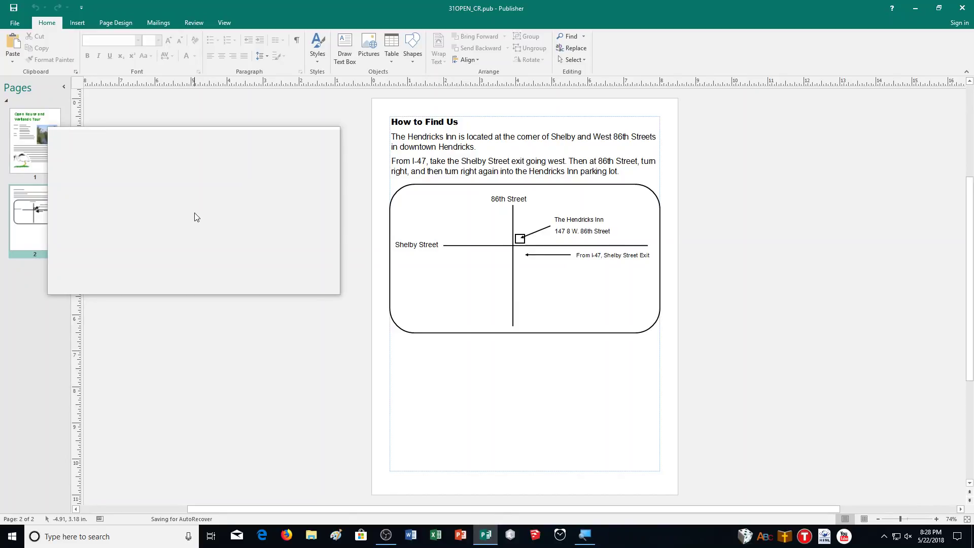
click(13, 23)
Create a blank publication and save it as 31DRAW_CR in the CA Demonstration folder.
click(19, 66)
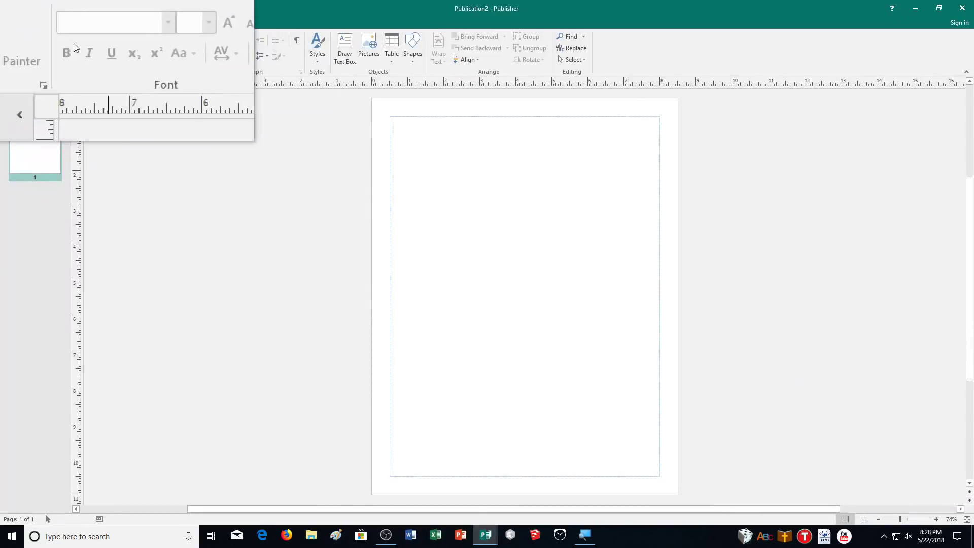
key(ctrl+s)
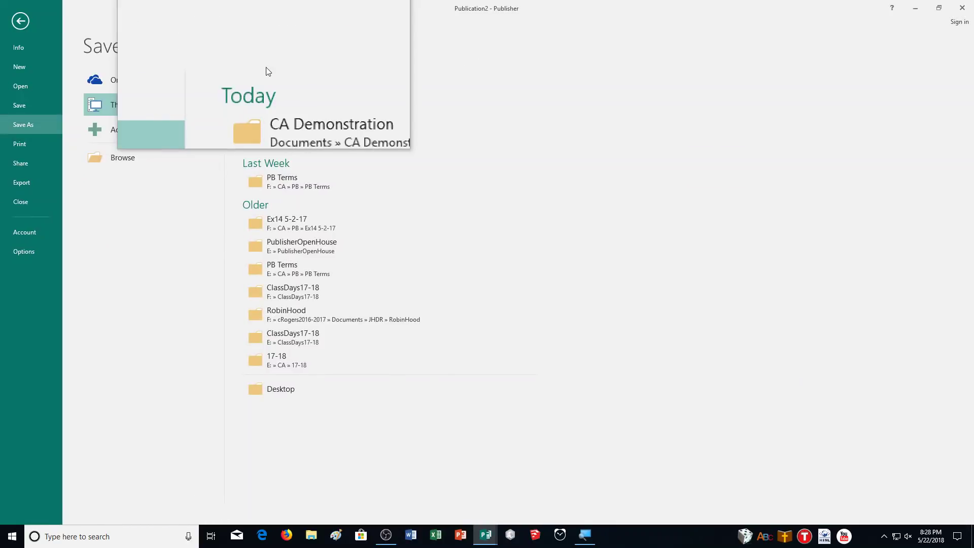
click(289, 104)
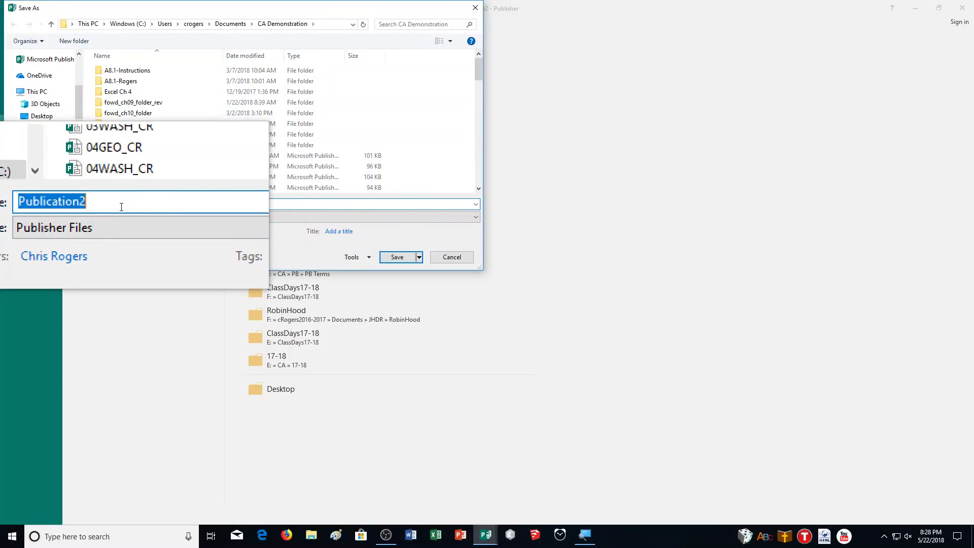
text(31DRAW_CR)
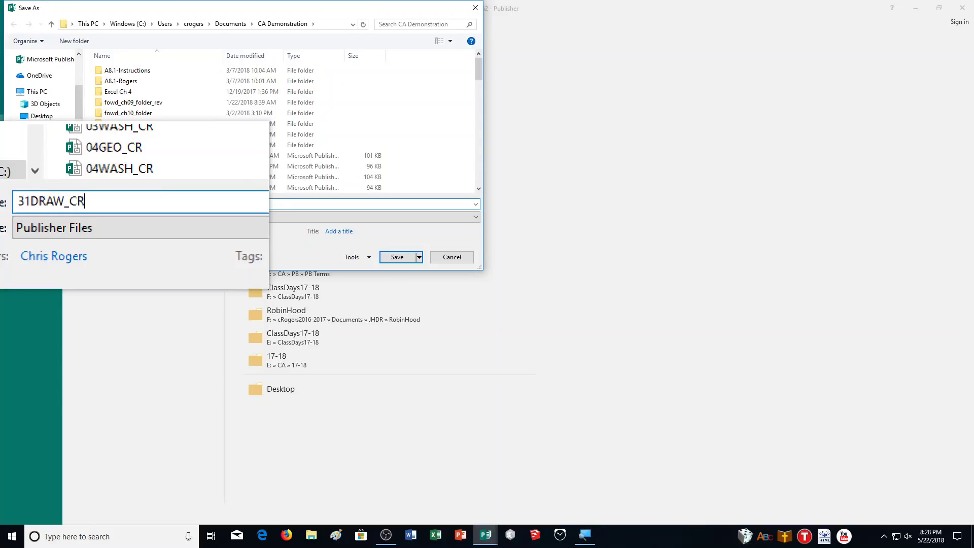
key(Return)
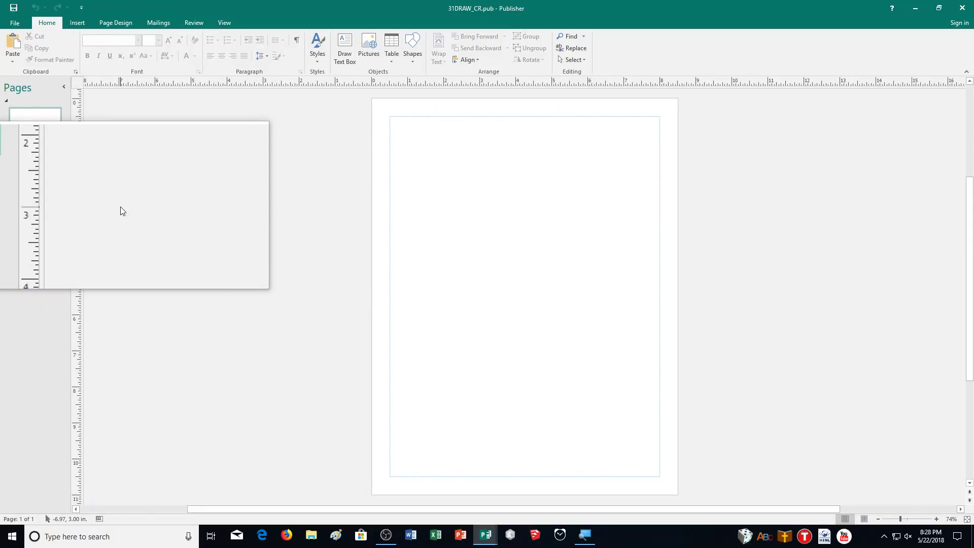
drag(122, 211, 230, 211)
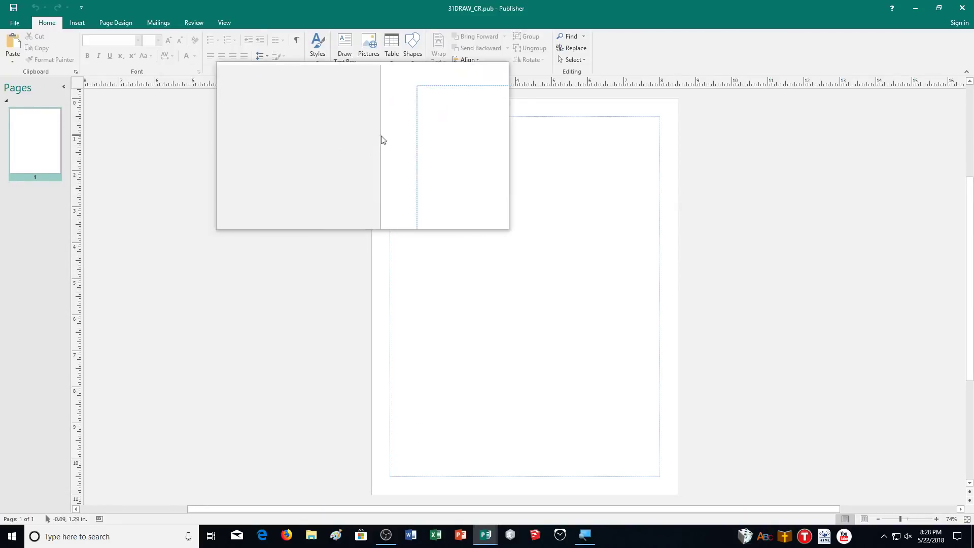
click(413, 51)
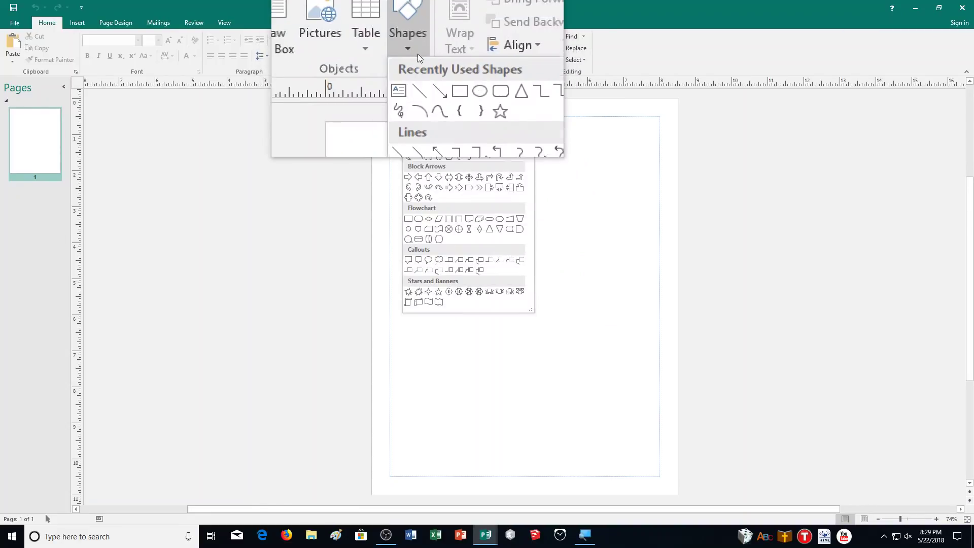
click(418, 41)
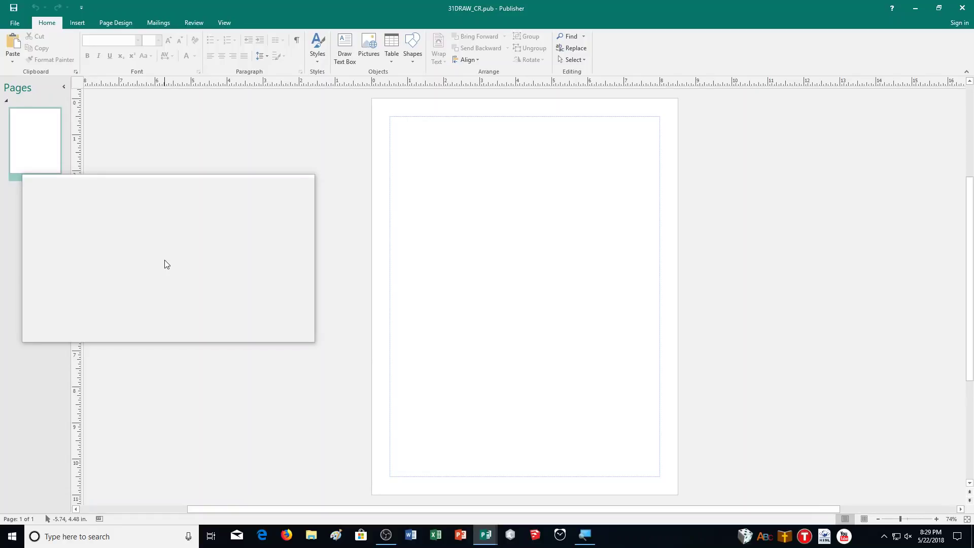
drag(167, 264, 447, 402)
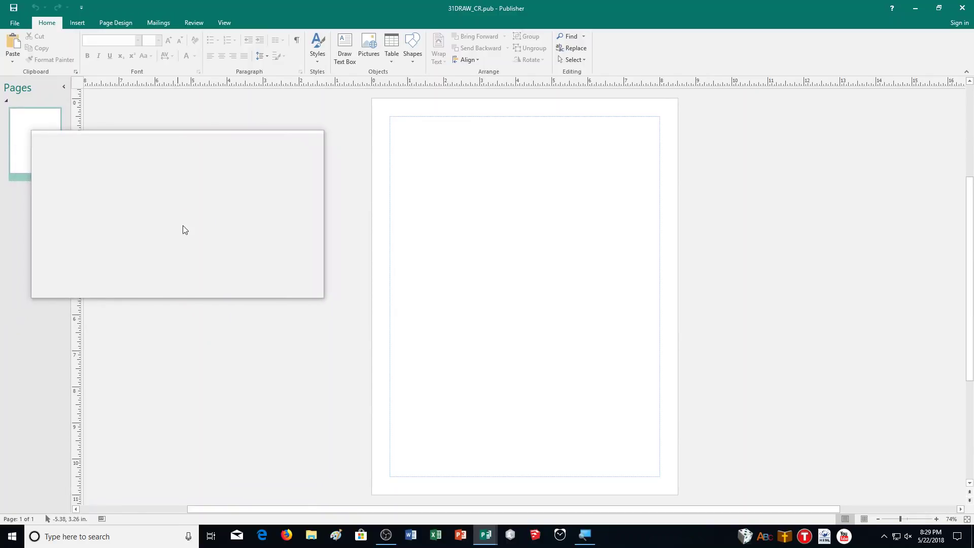
In File Explorer, open Documents > CA Demonstration and select 31DRAW_CR and 31OPEN_CR.
click(311, 535)
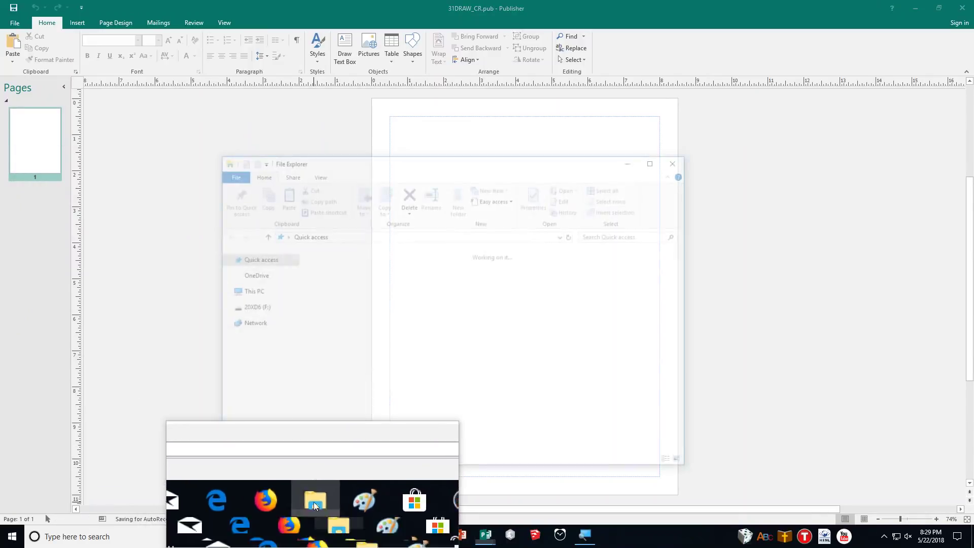
click(246, 295)
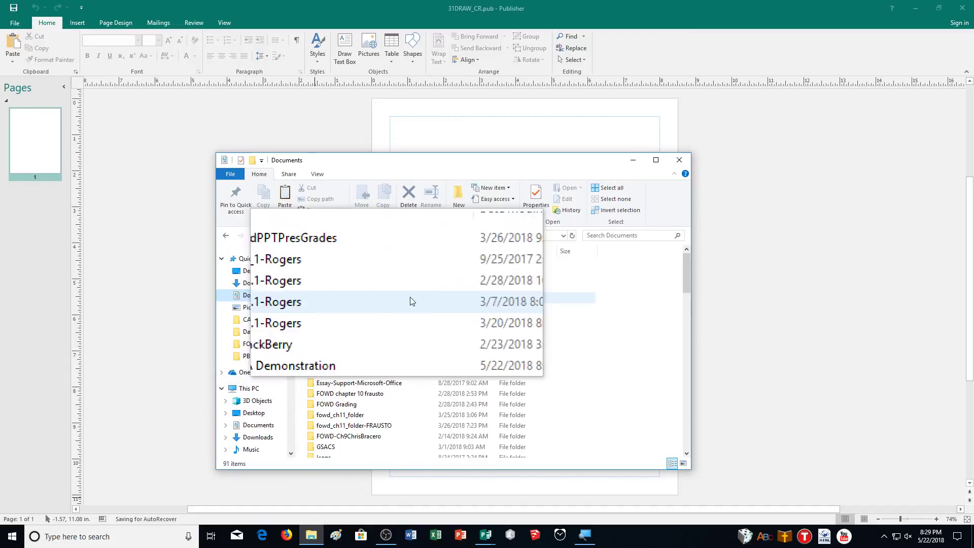
double_click(340, 330)
scroll(456, 355, down, 3)
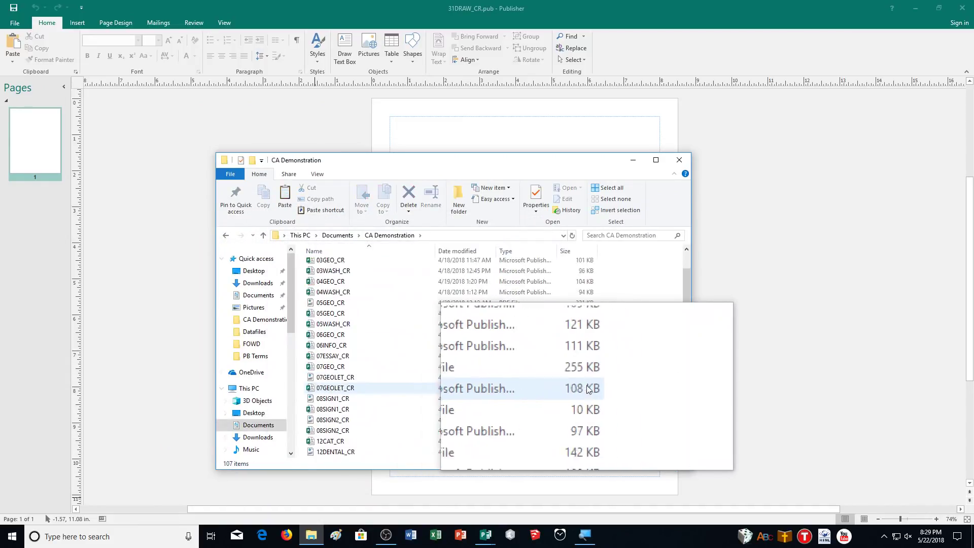
scroll(587, 388, down, 15)
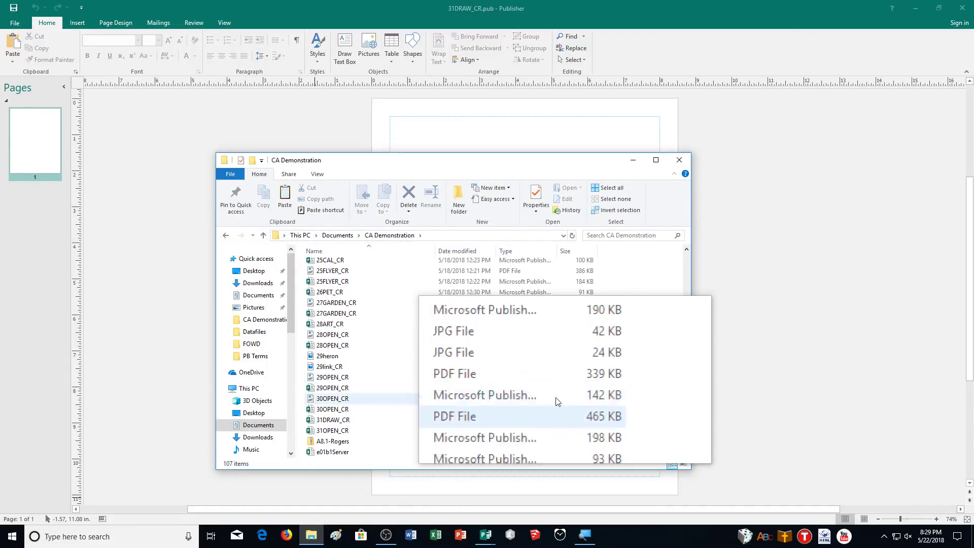
click(334, 421)
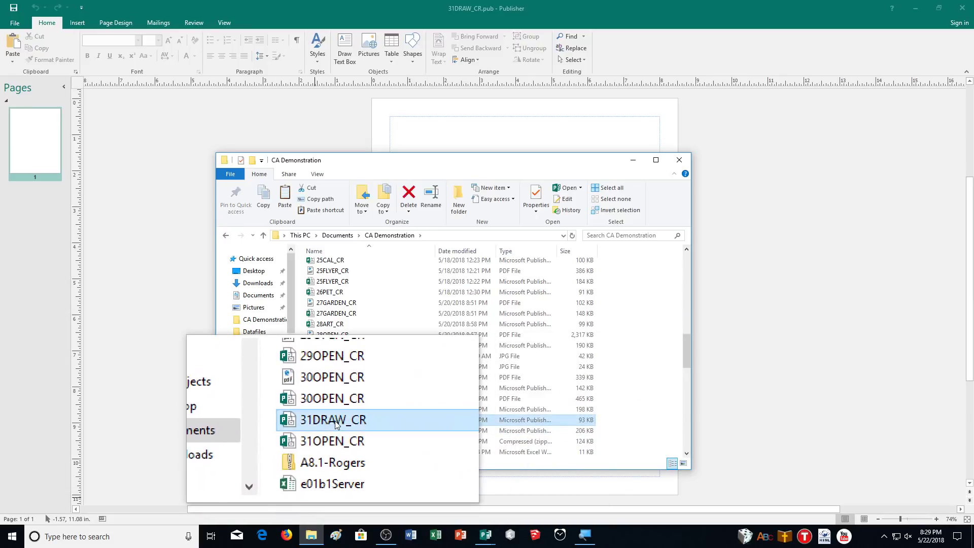
ctrl+click(344, 430)
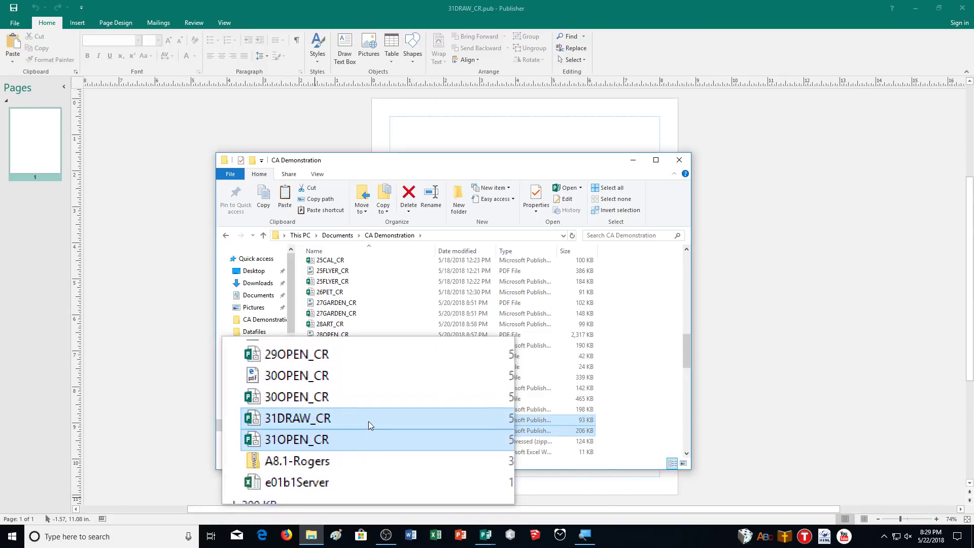